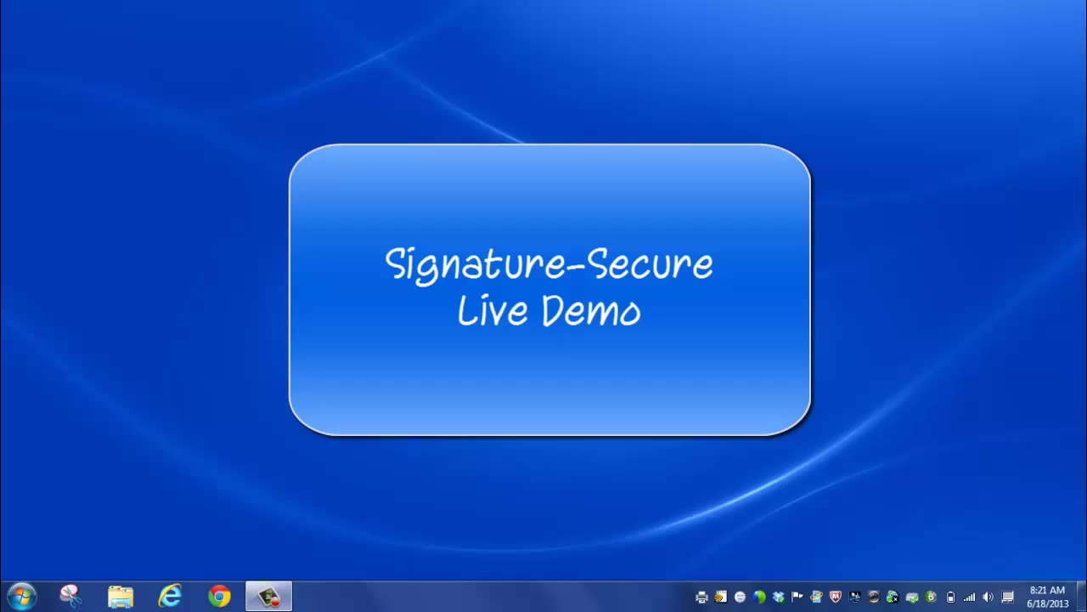
Reveal the desktop shortcuts, launch Signature Secure and move its login dialog away from the screen corner.
double_click(829, 270)
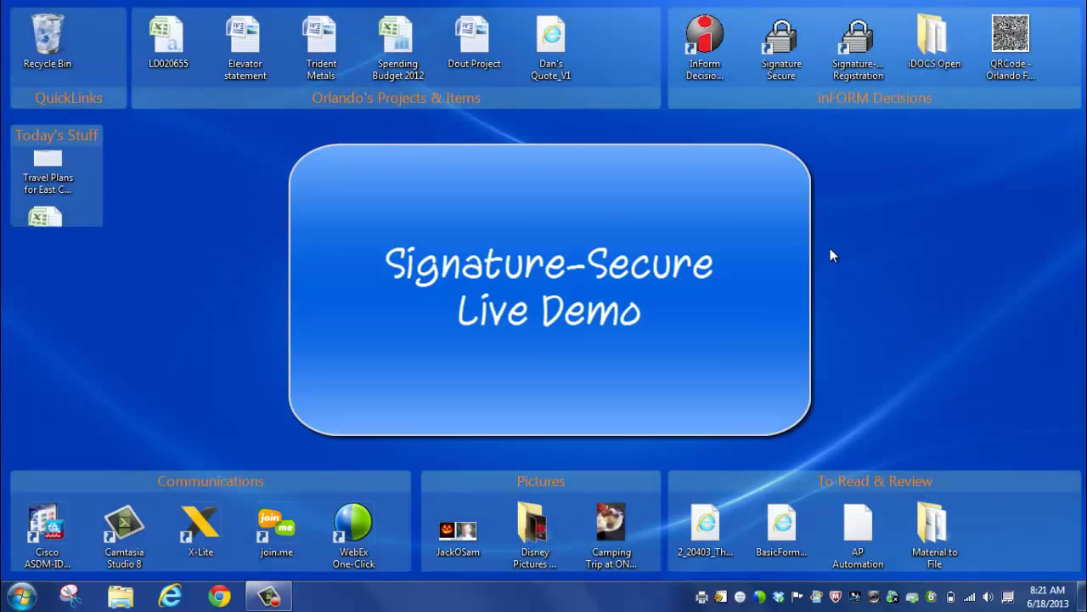
double_click(783, 48)
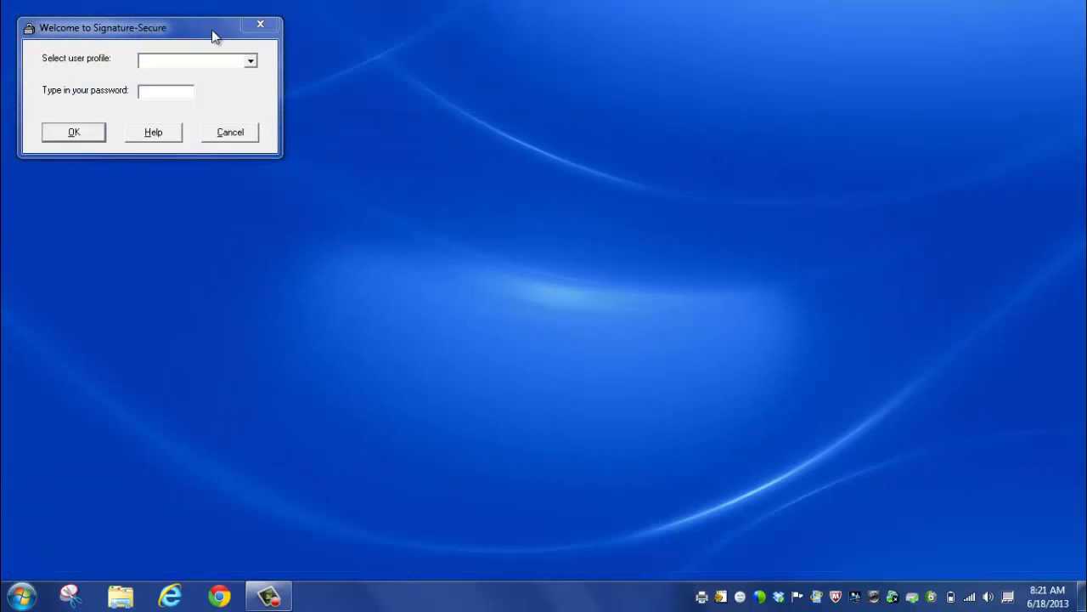
drag(213, 33, 497, 170)
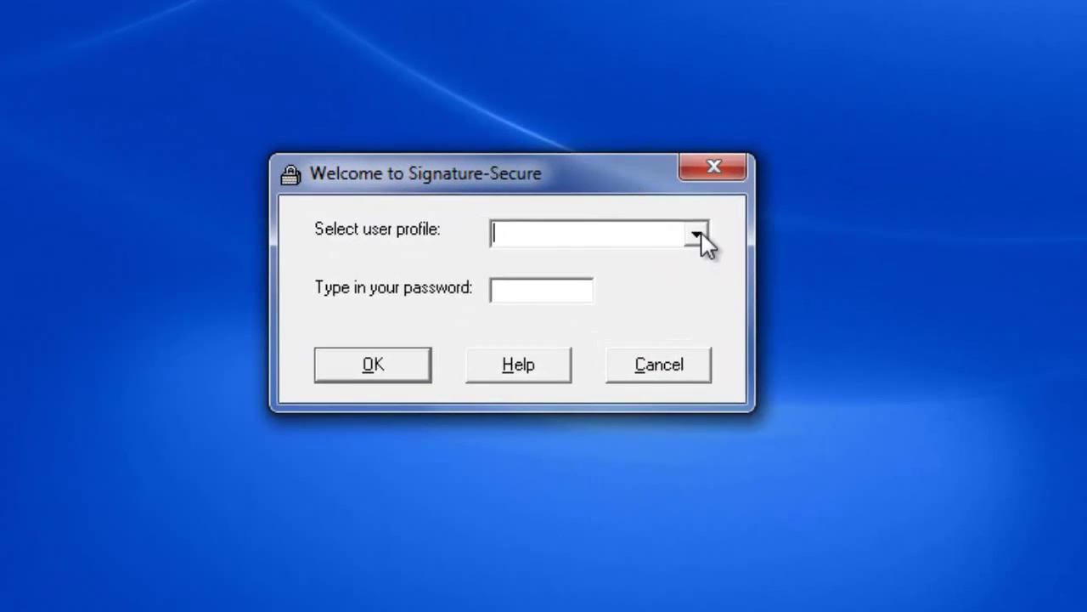
Log in to Signature-Secure with the Administrator profile, entering the account password.
click(696, 234)
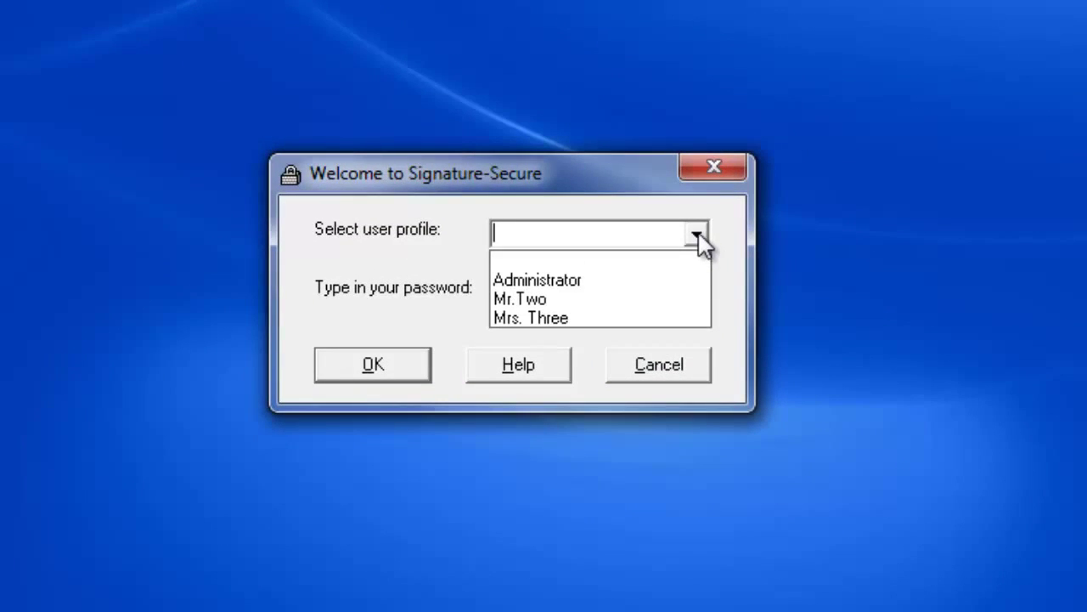
click(658, 281)
click(567, 292)
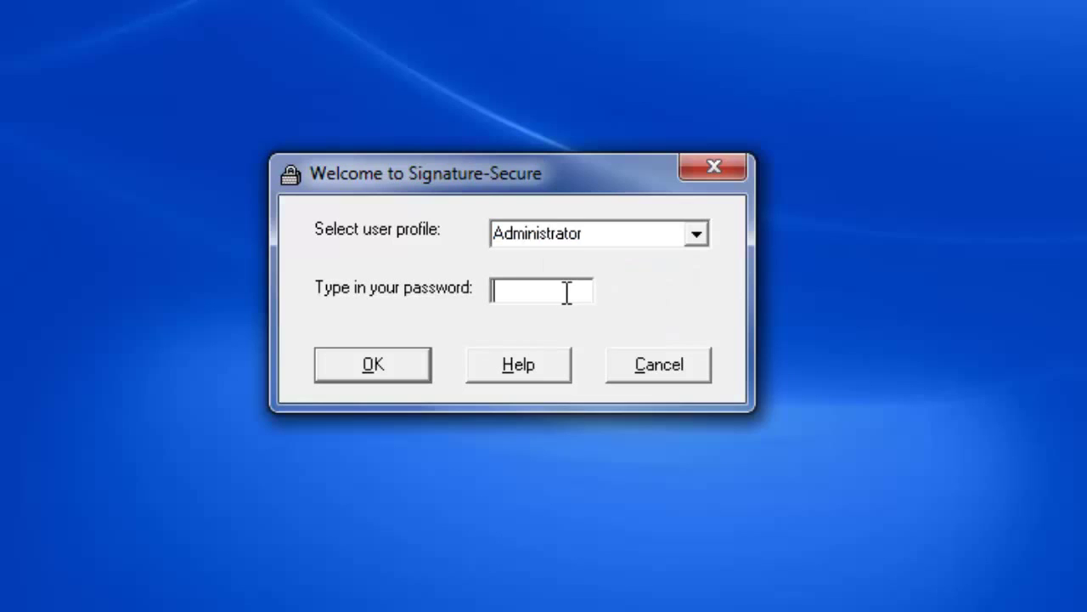
text(***)
key(Return)
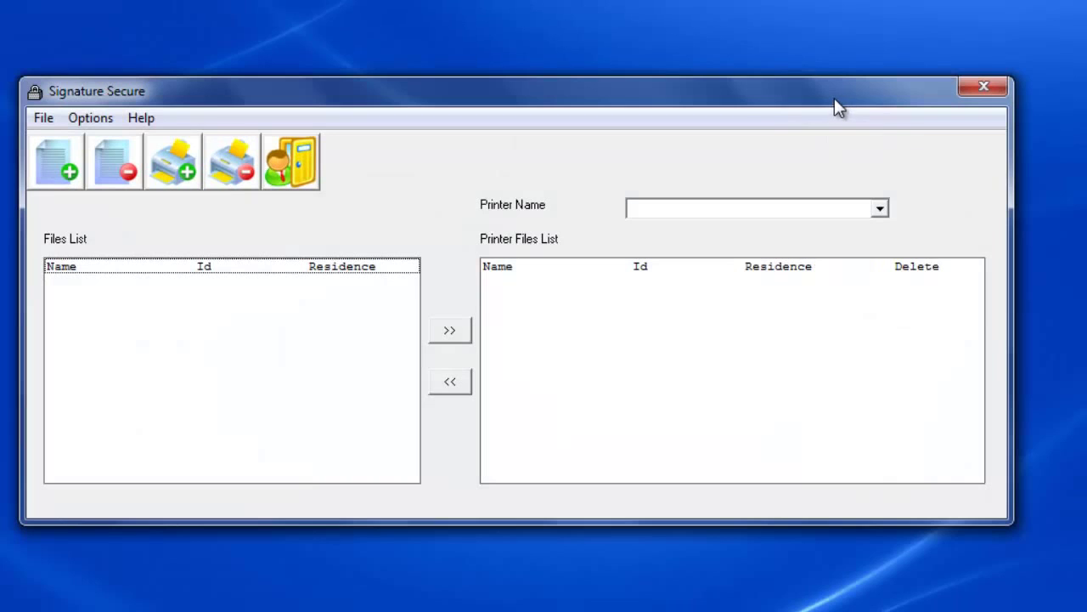
Add the HP LaserJet 700 color MFP M775 PCL 6 printer to Signature Secure and check the available printer names.
drag(834, 97, 831, 85)
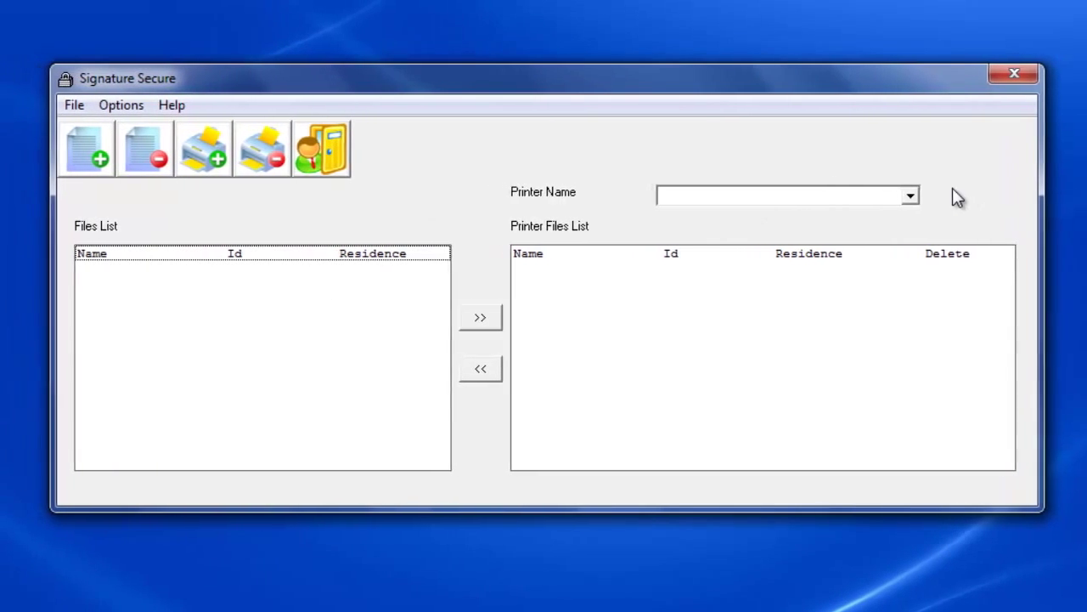
click(914, 197)
click(914, 201)
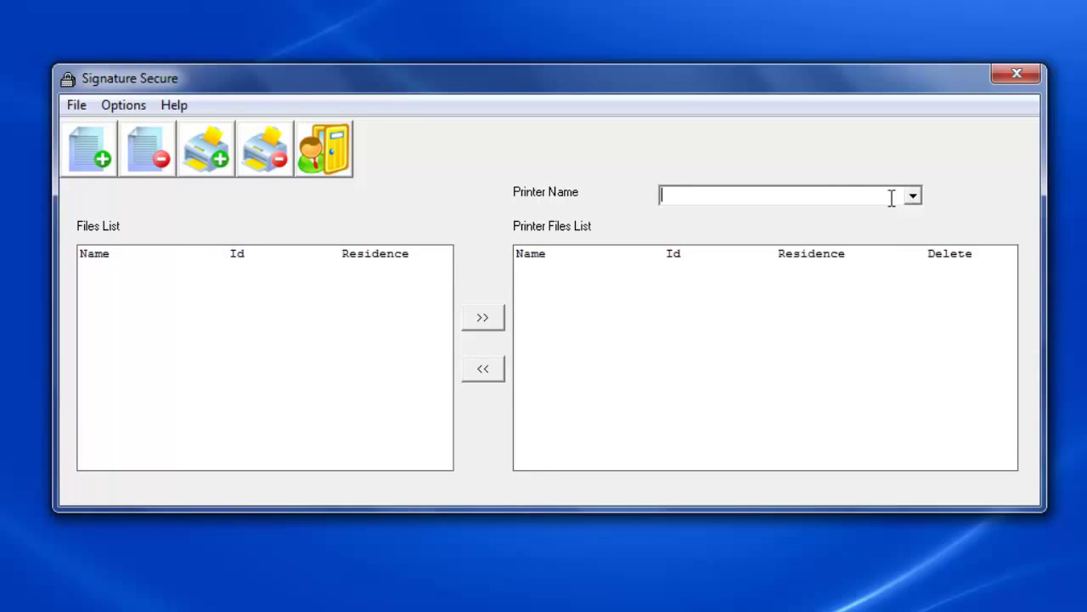
click(77, 105)
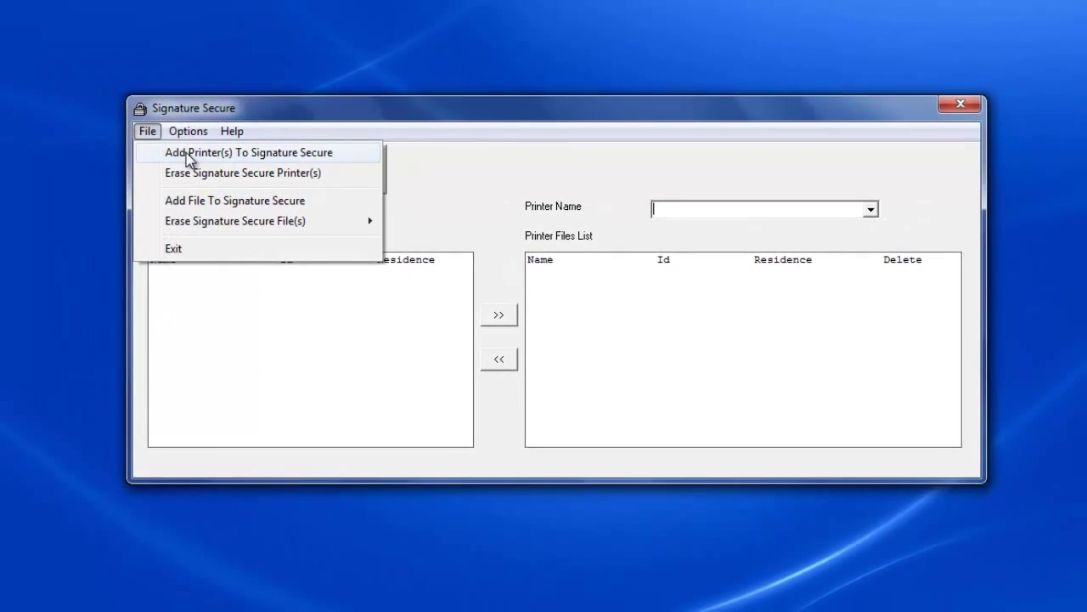
click(194, 155)
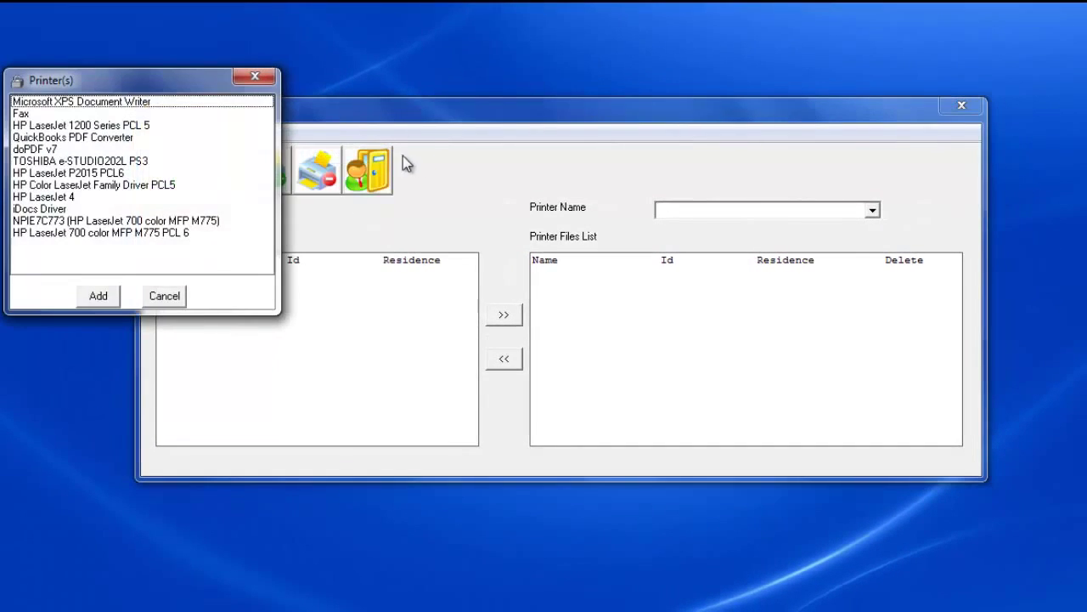
click(48, 233)
click(101, 296)
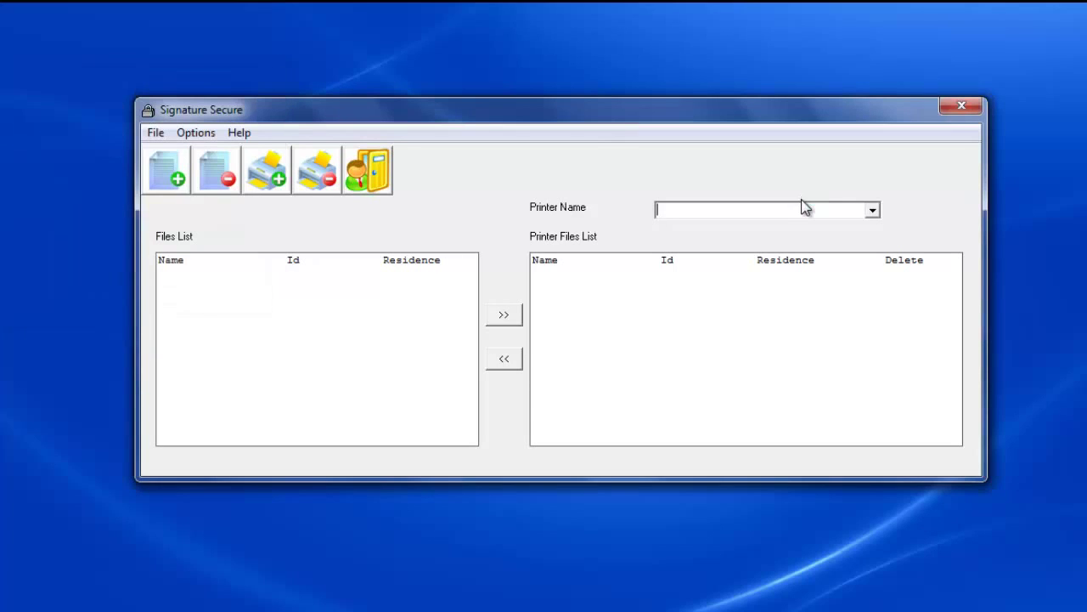
click(872, 212)
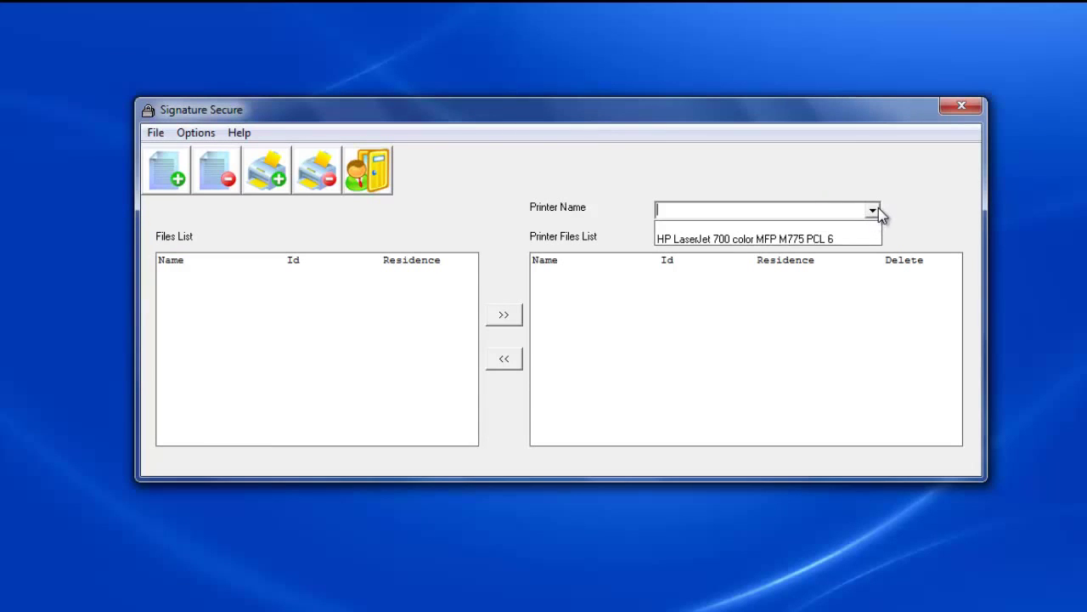
Add the TOSHIBA e-STUDIO202L PS3 printer to Signature Secure and check that it is offered as a printer name.
click(155, 143)
click(155, 136)
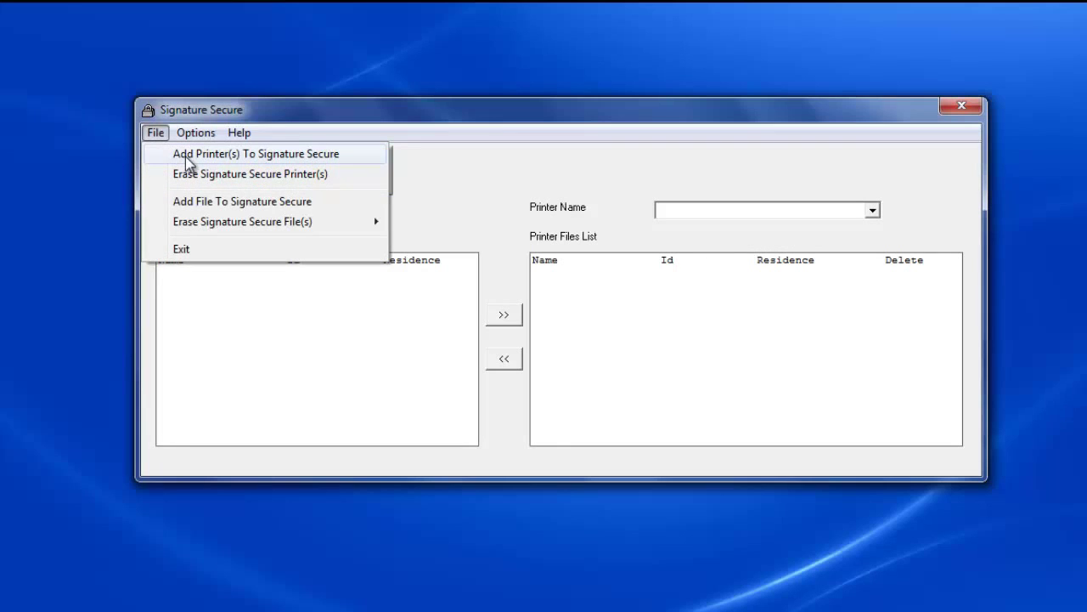
click(187, 157)
click(92, 185)
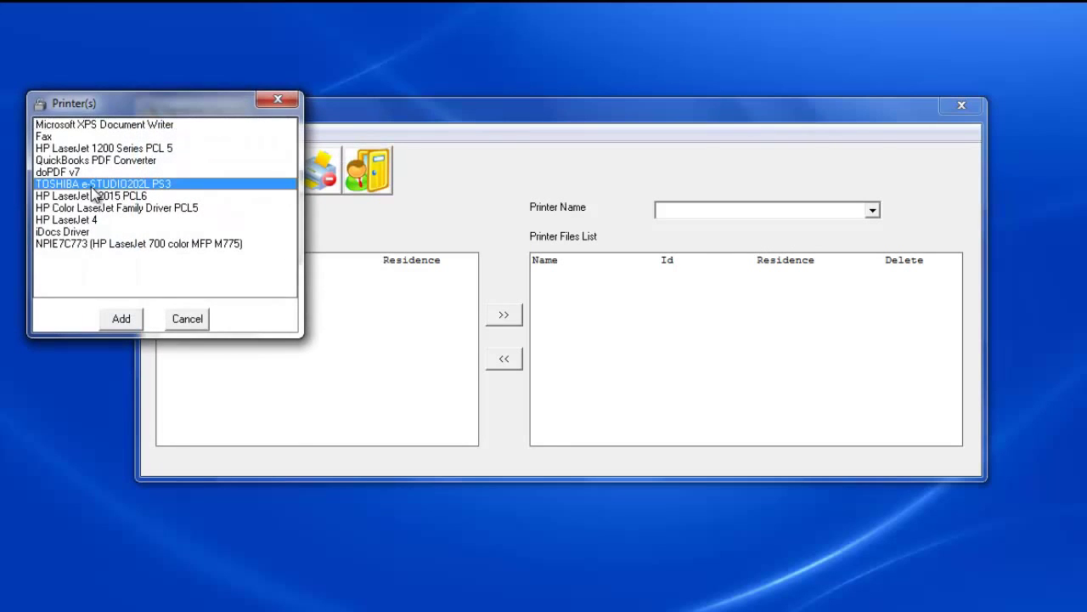
click(121, 320)
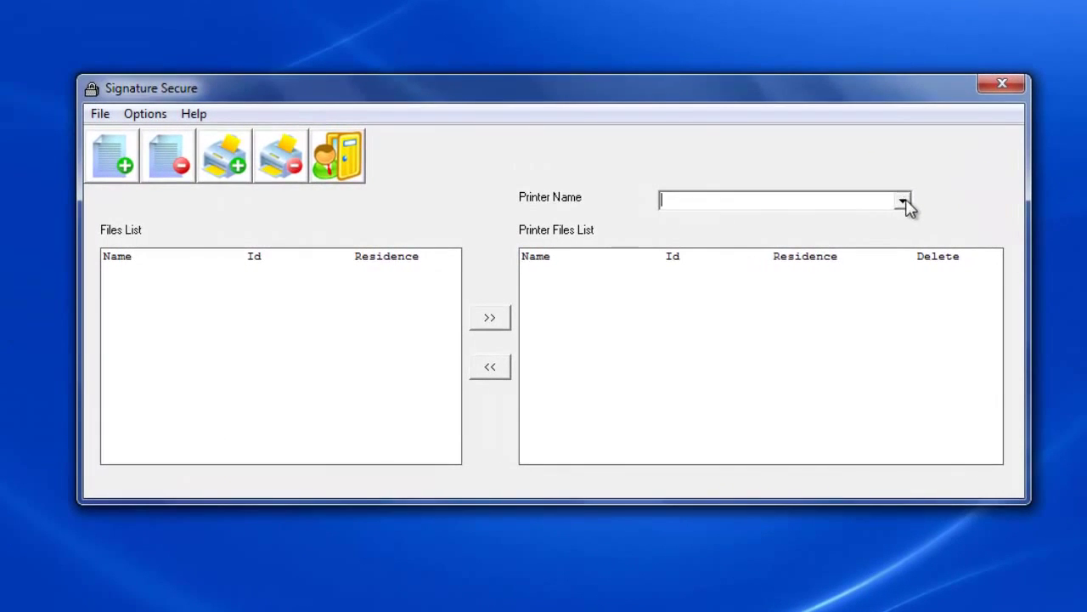
click(872, 209)
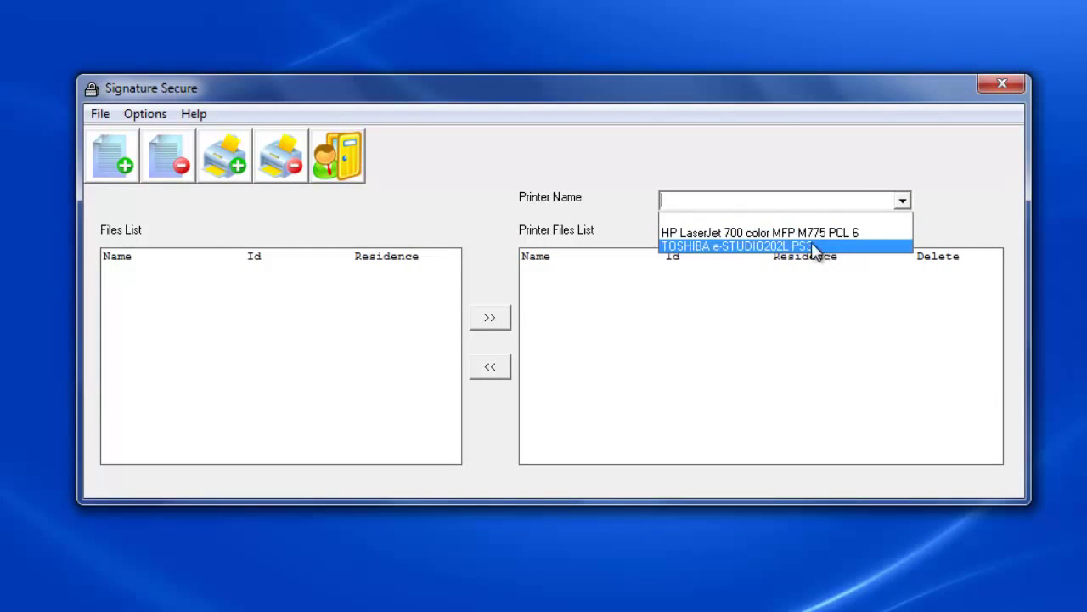
click(476, 153)
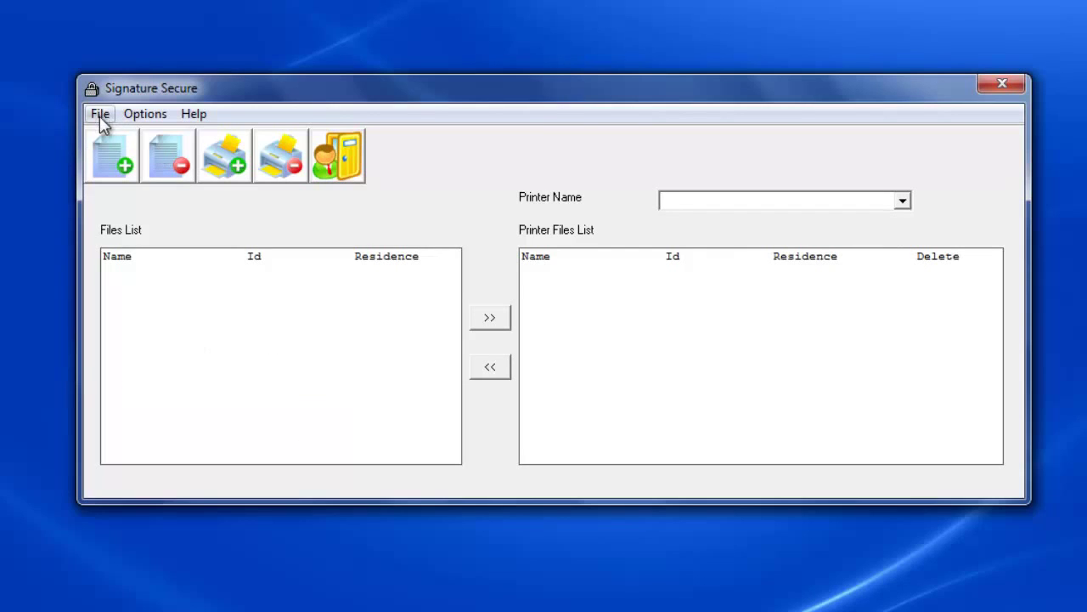
Add TESTSIG1.mac from the A-Test Files folder to the files list with macro ID 555 and permanent residence.
click(110, 154)
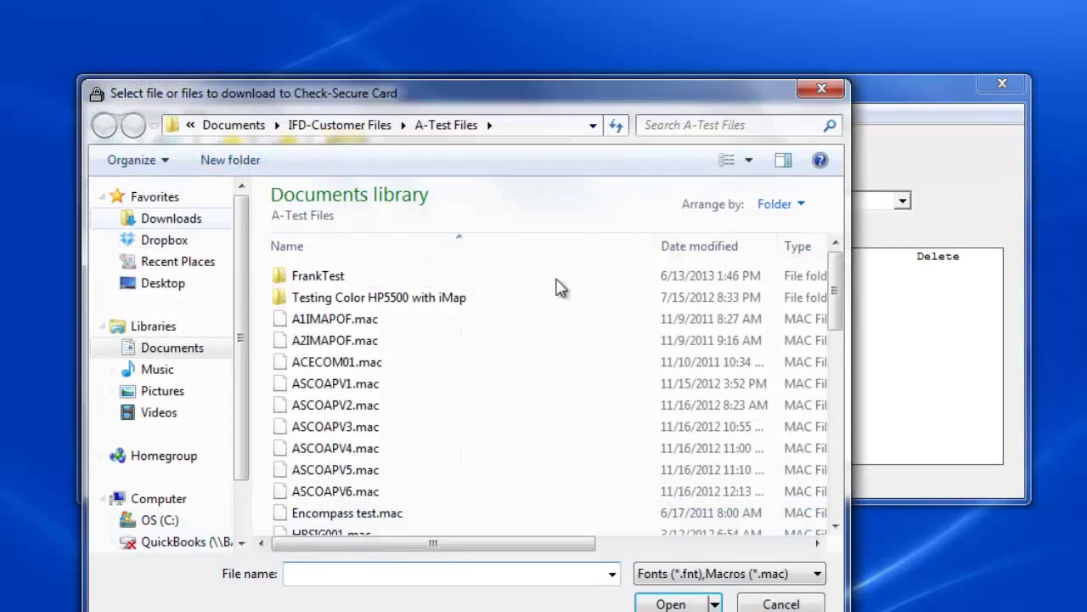
drag(836, 298, 841, 512)
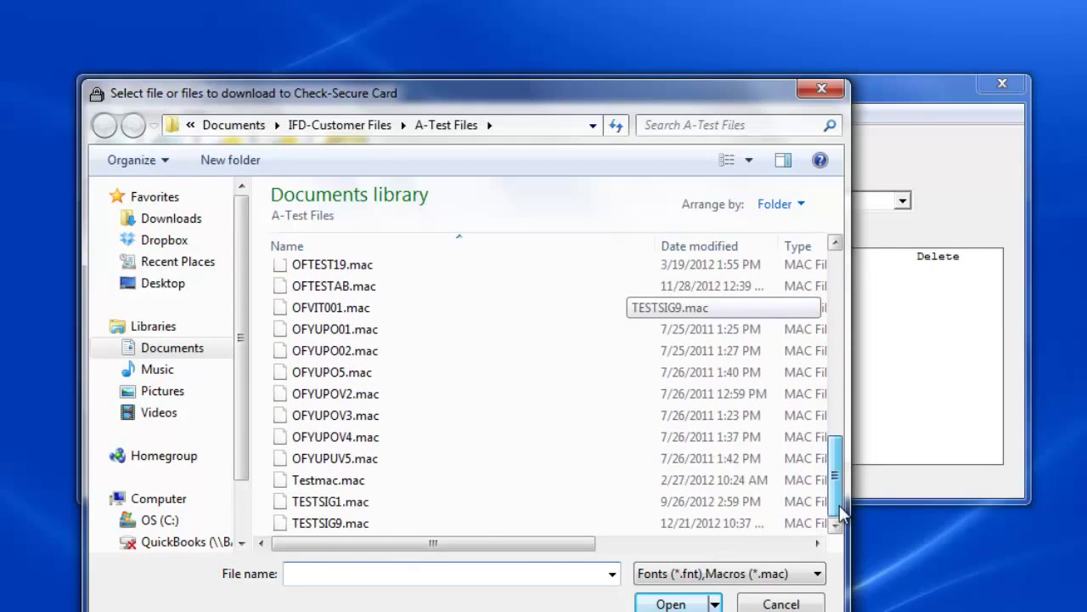
click(319, 504)
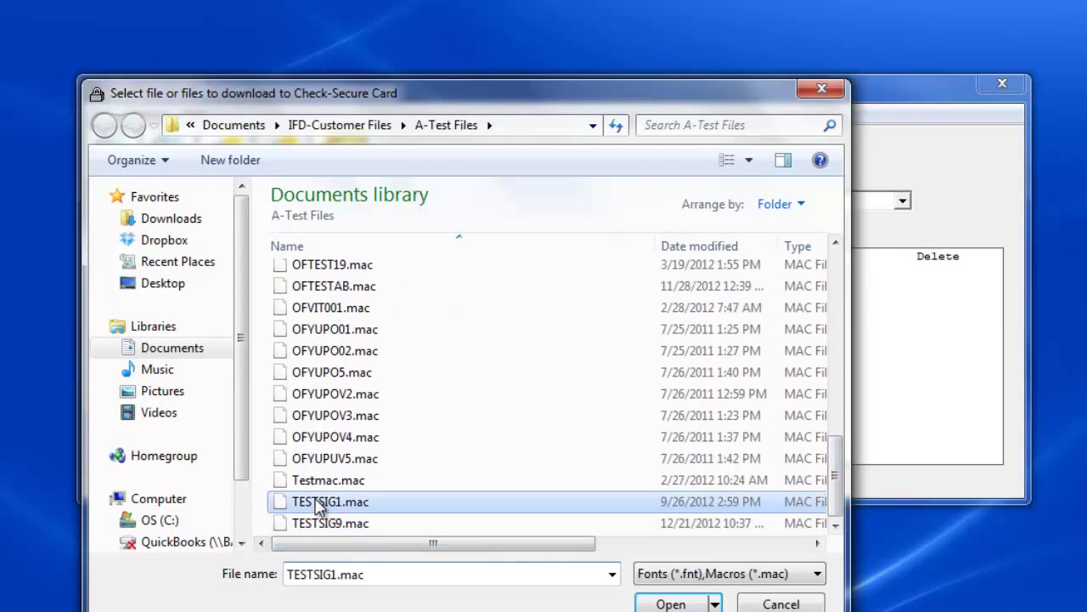
double_click(320, 504)
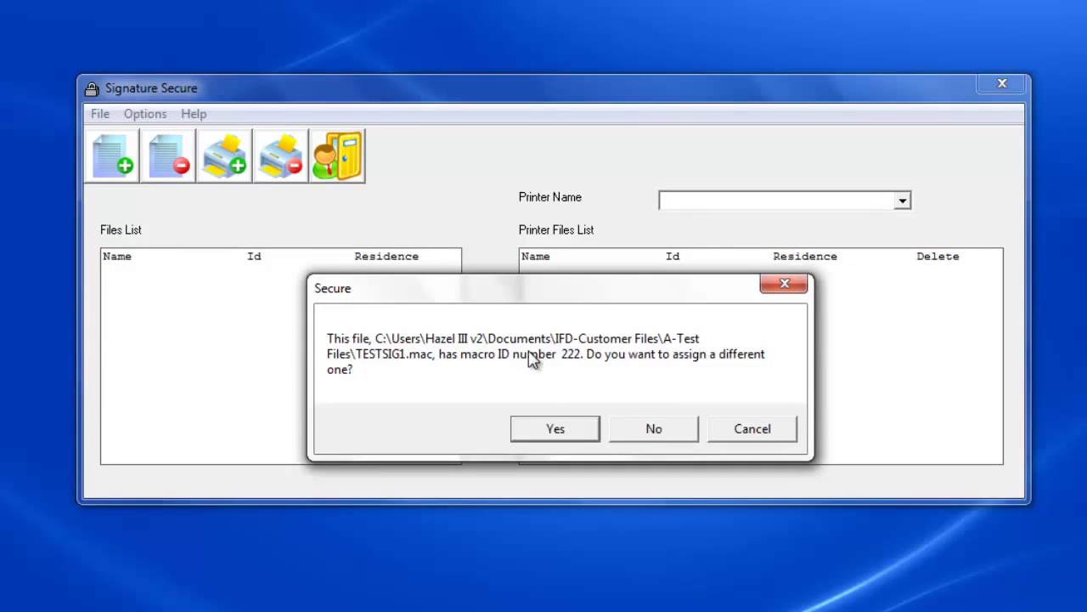
click(556, 429)
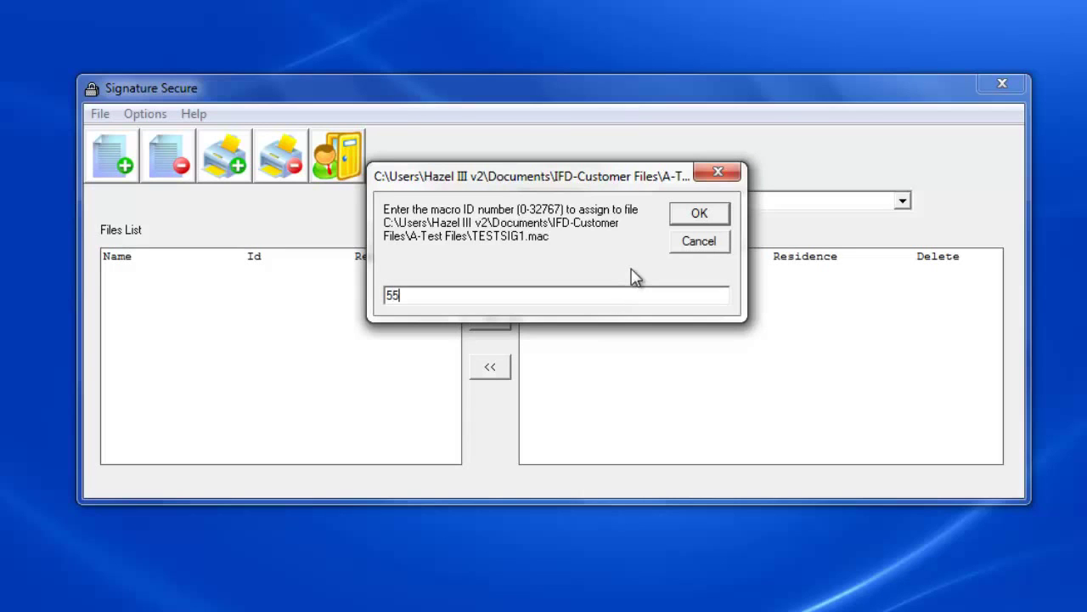
text(555)
key(Return)
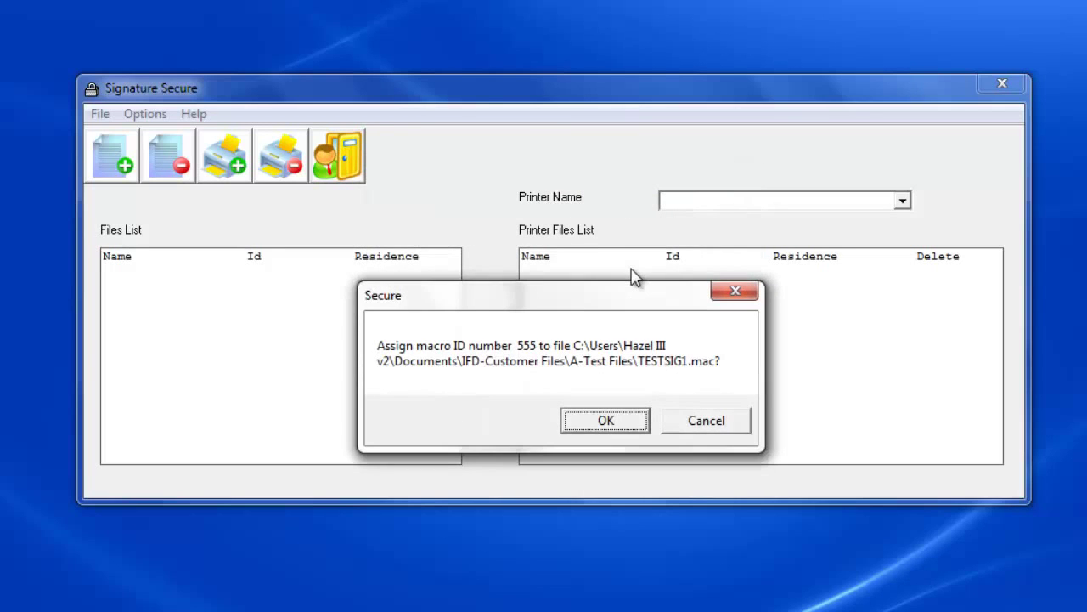
key(Return)
key(Return)
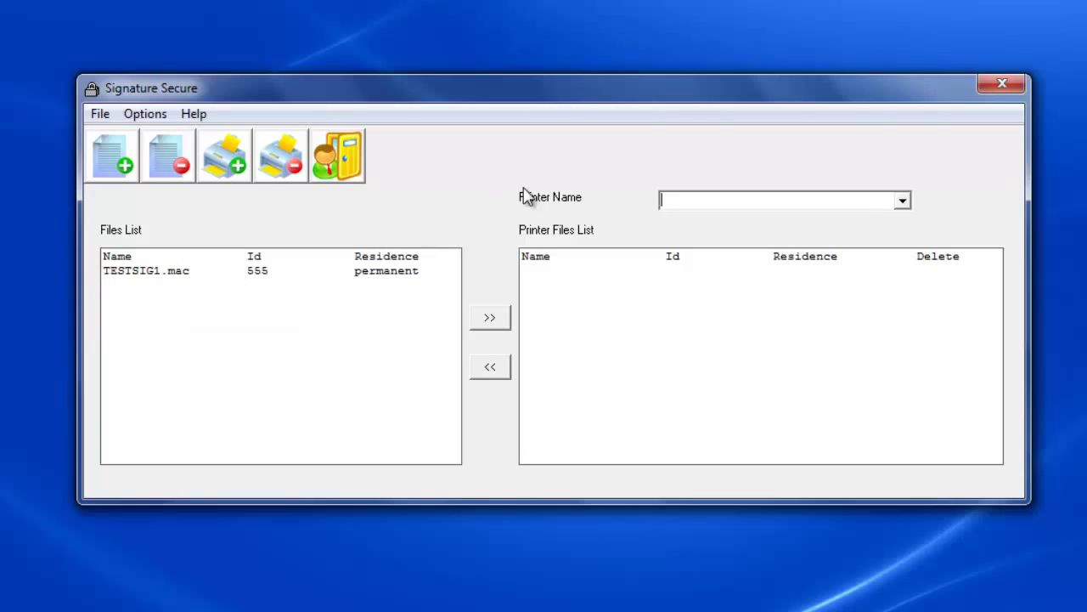
Add TESTSIG9.mac from the A-Test Files folder to the files list with macro ID 888 and permanent residence.
click(124, 155)
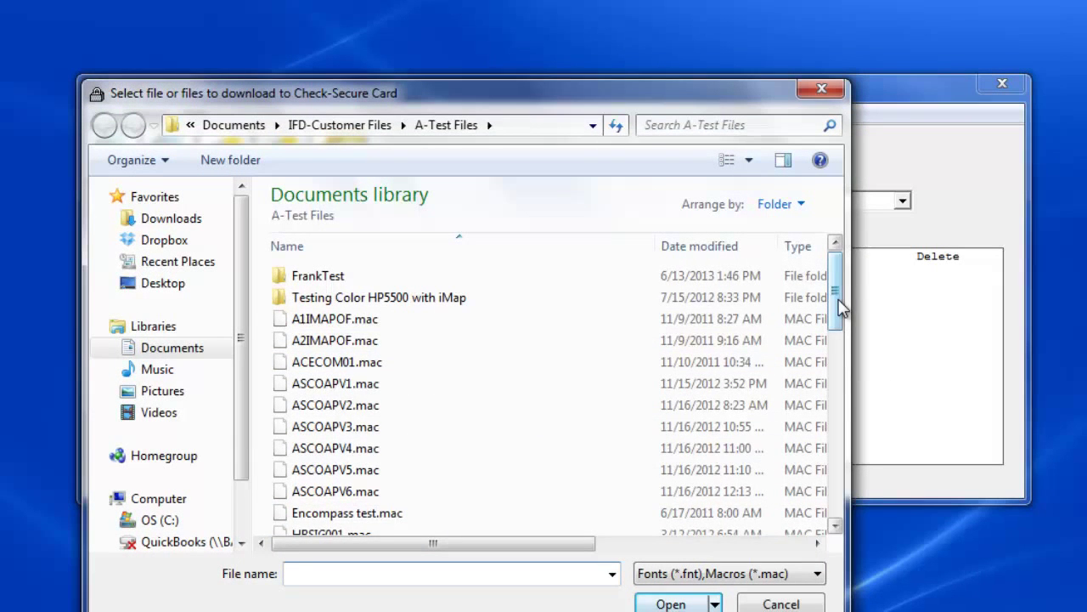
drag(841, 310, 830, 515)
double_click(352, 521)
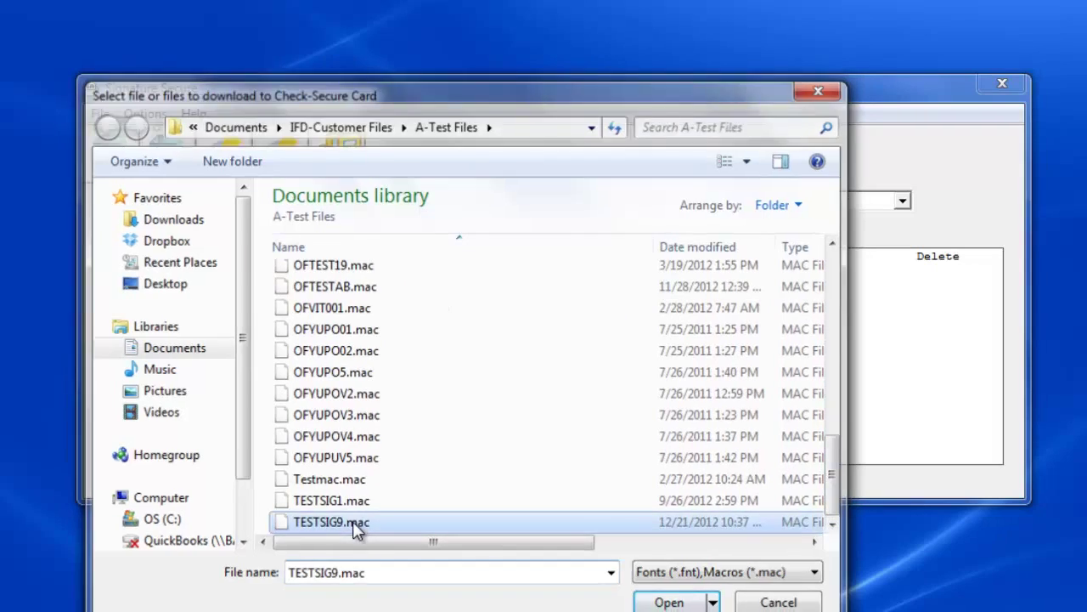
click(584, 436)
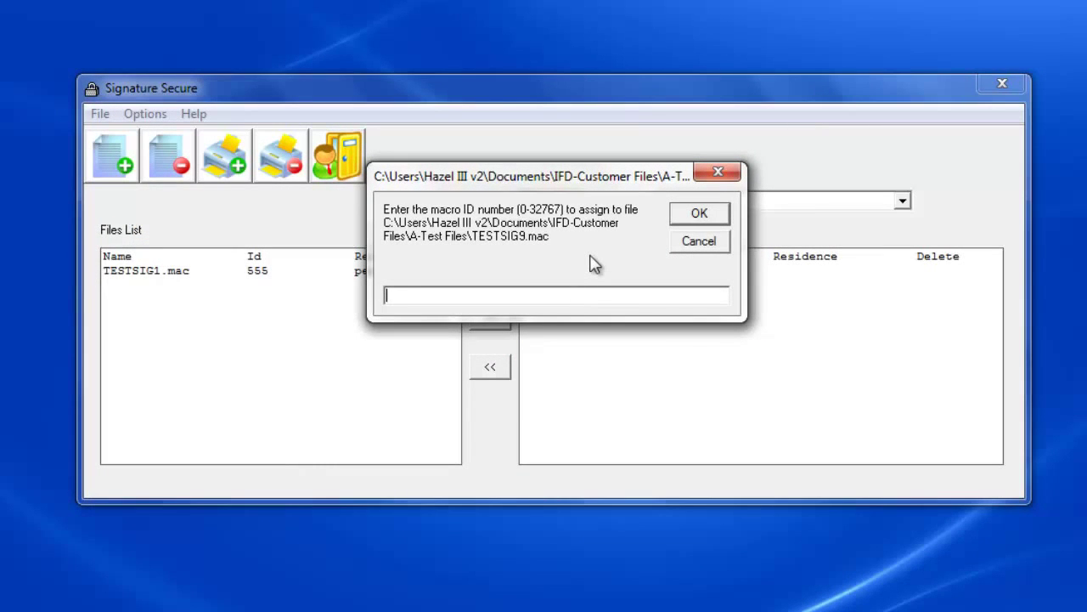
key(Return)
key(Return)
key(Return)
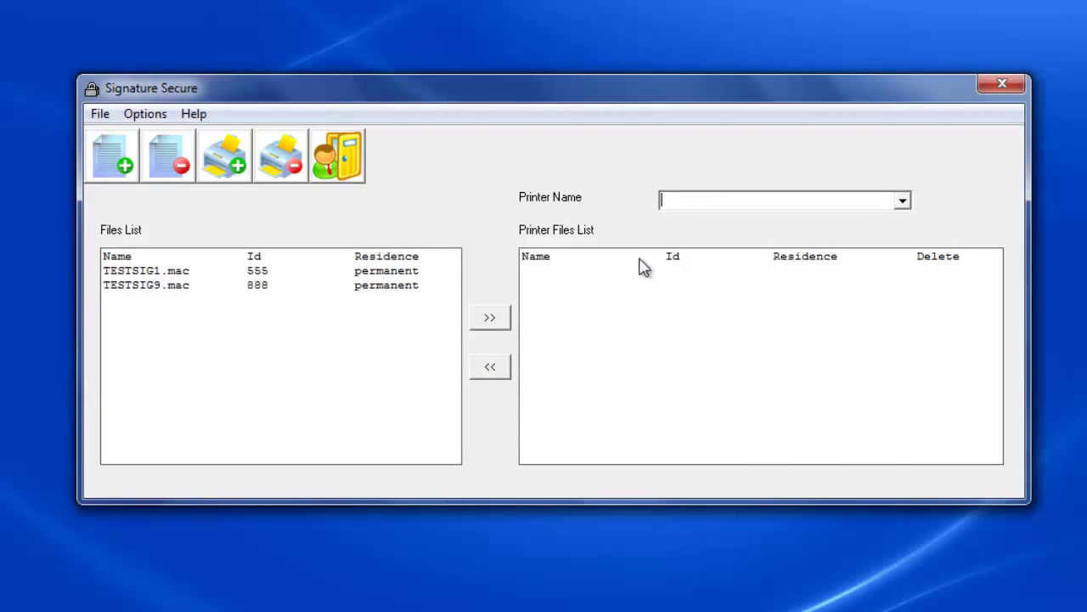
Assign TESTSIG1.mac to the HP LaserJet 700 color MFP M775 PCL 6 printer's file list.
click(901, 202)
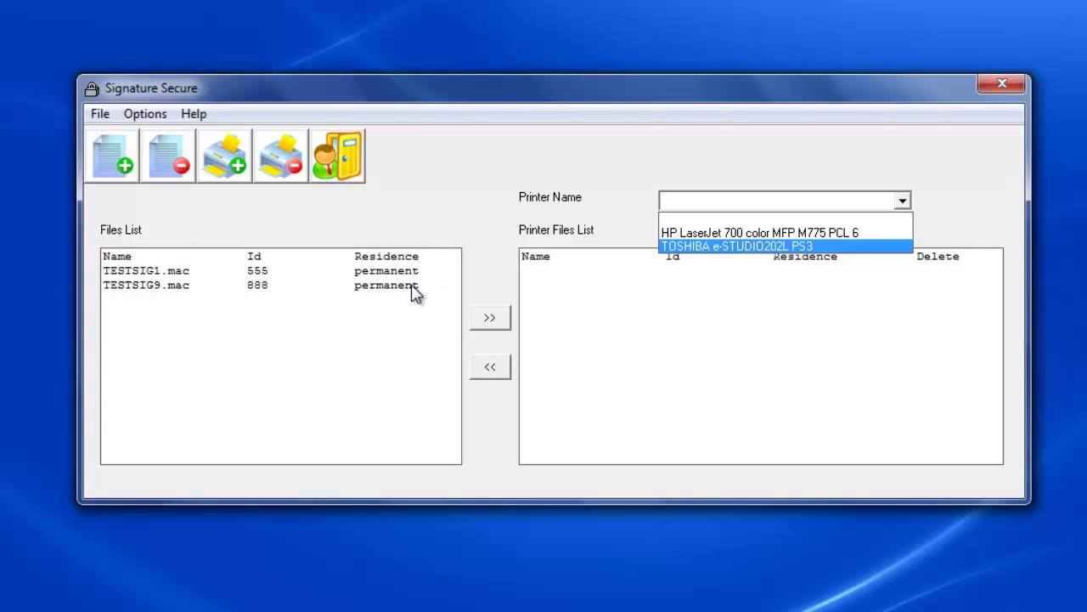
click(755, 234)
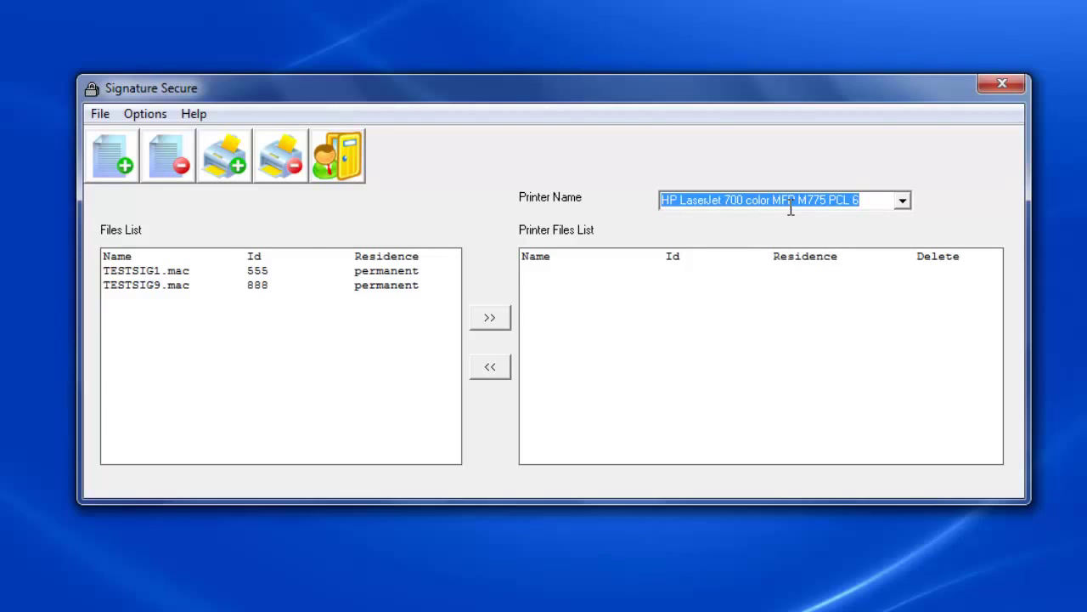
click(159, 279)
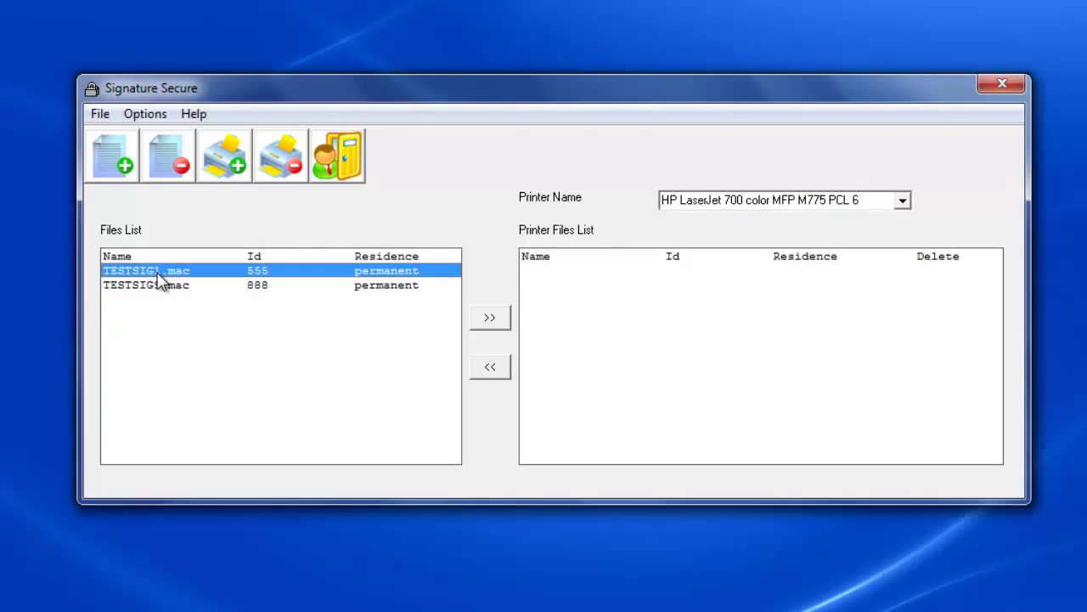
click(488, 318)
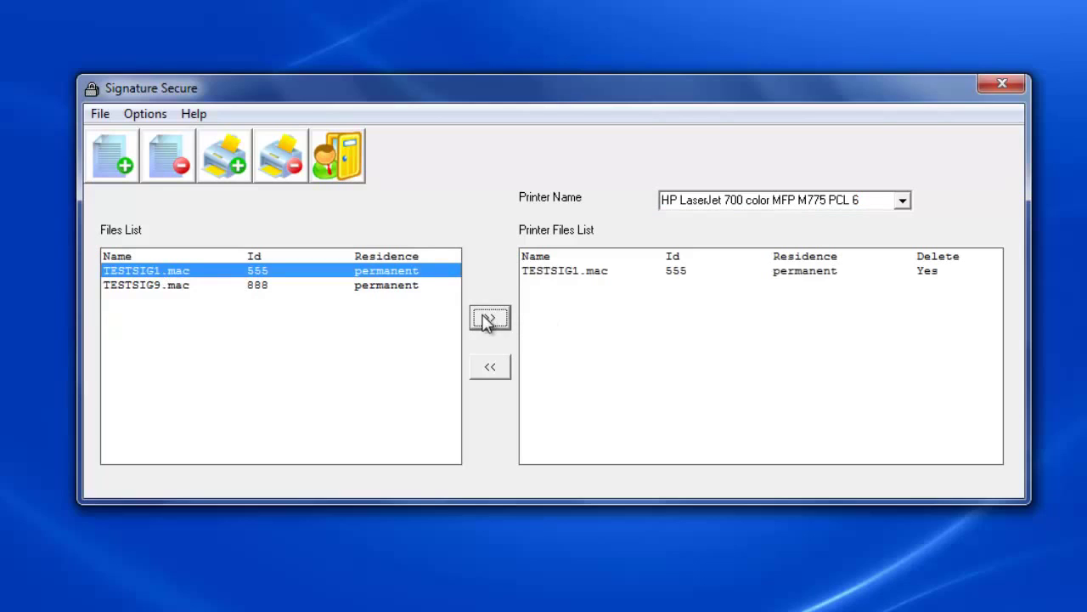
Assign TESTSIG9.mac to the TOSHIBA e-STUDIO202L PS3 printer's file list.
click(902, 200)
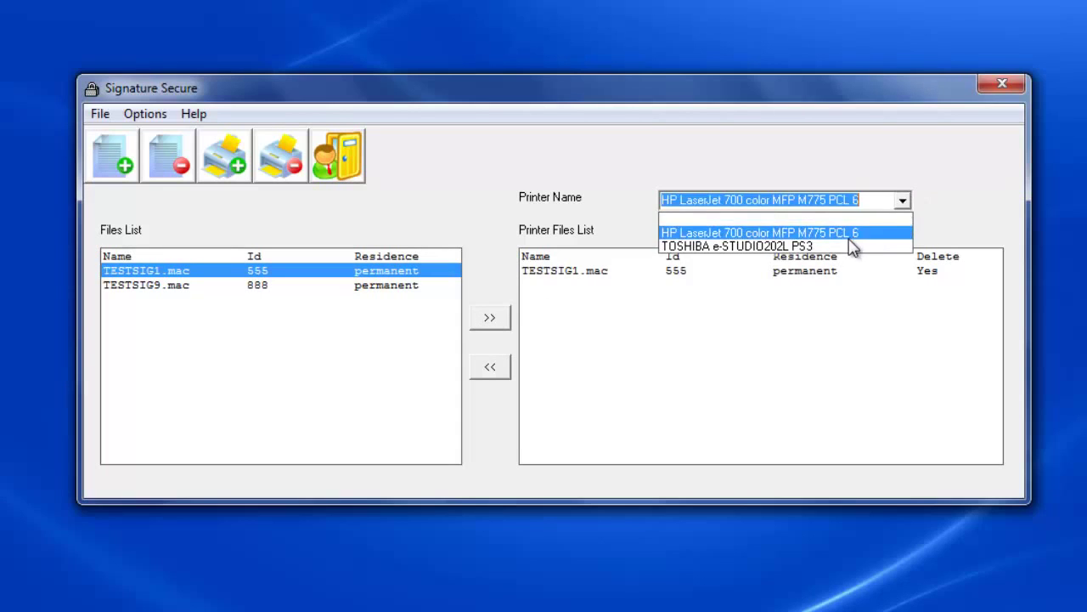
click(843, 248)
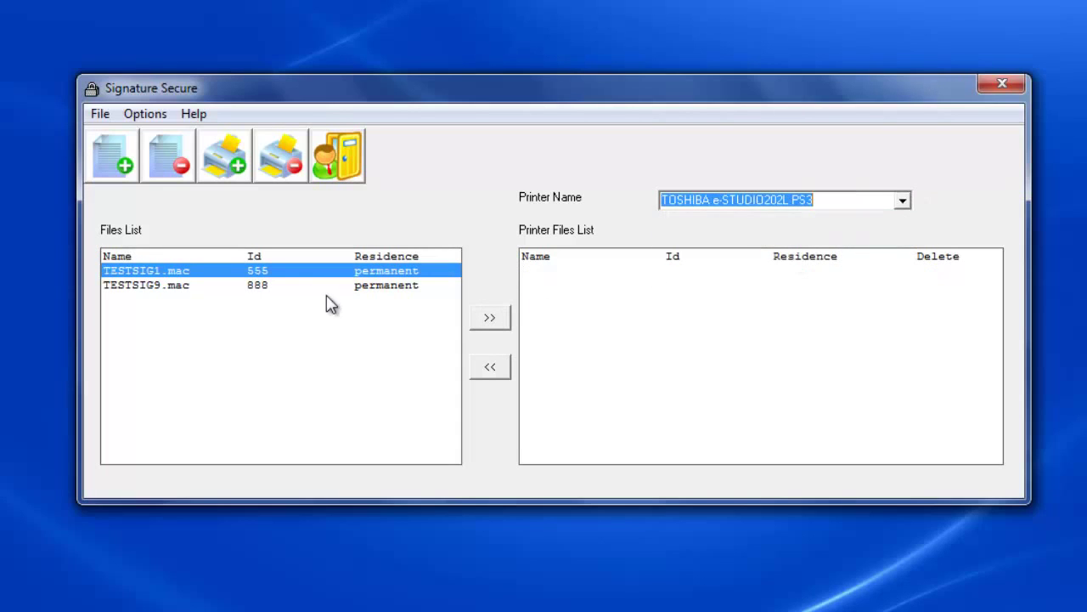
click(279, 286)
click(494, 321)
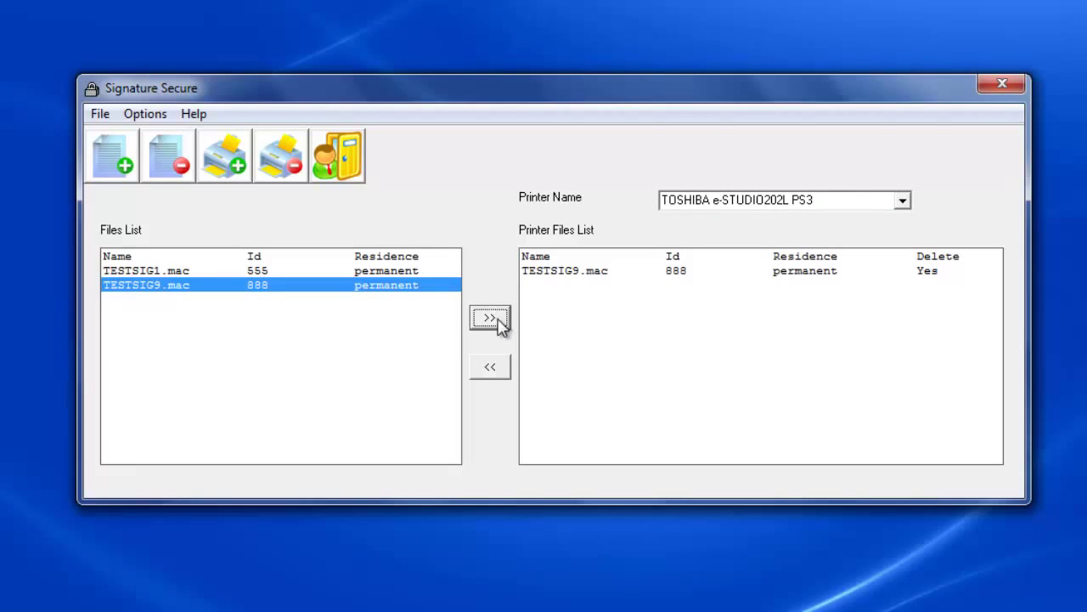
Download the assigned signature file to the HP LaserJet 700 color MFP M775 PCL 6 printer and delete the downloaded file from it.
click(907, 202)
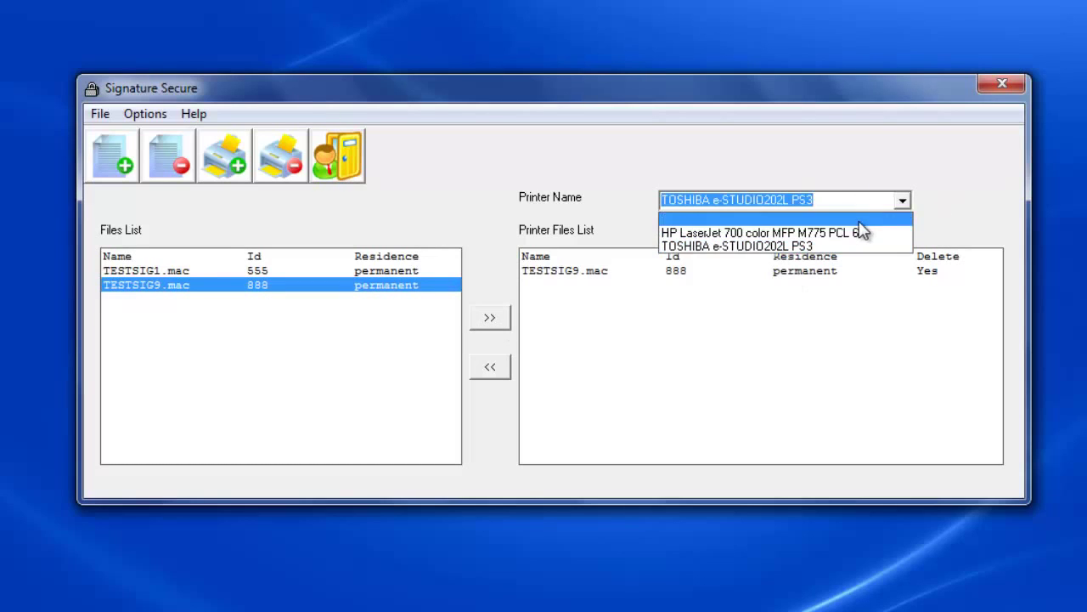
click(860, 233)
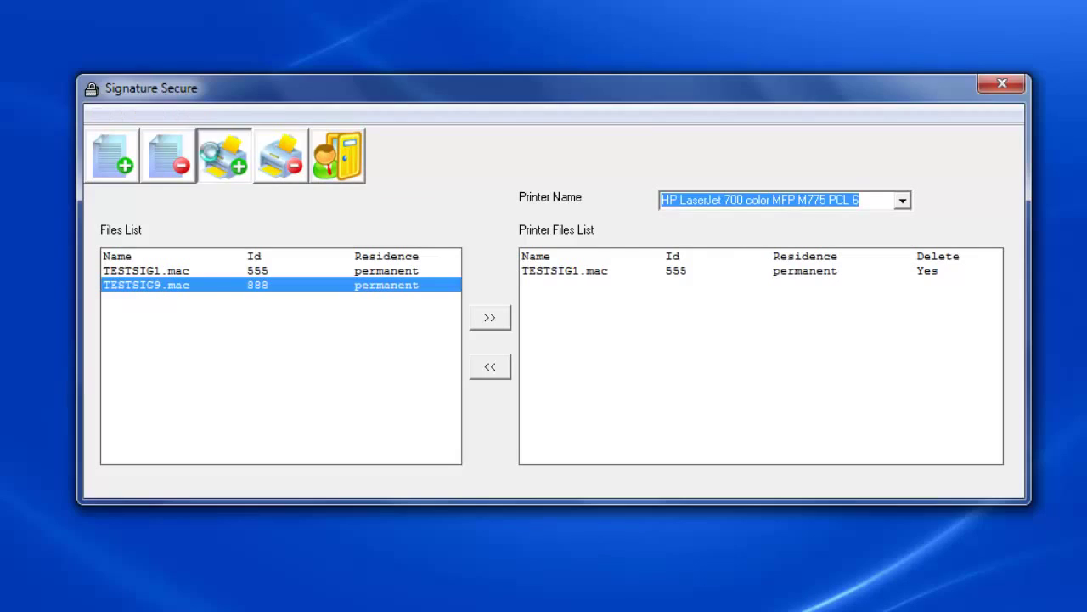
click(214, 161)
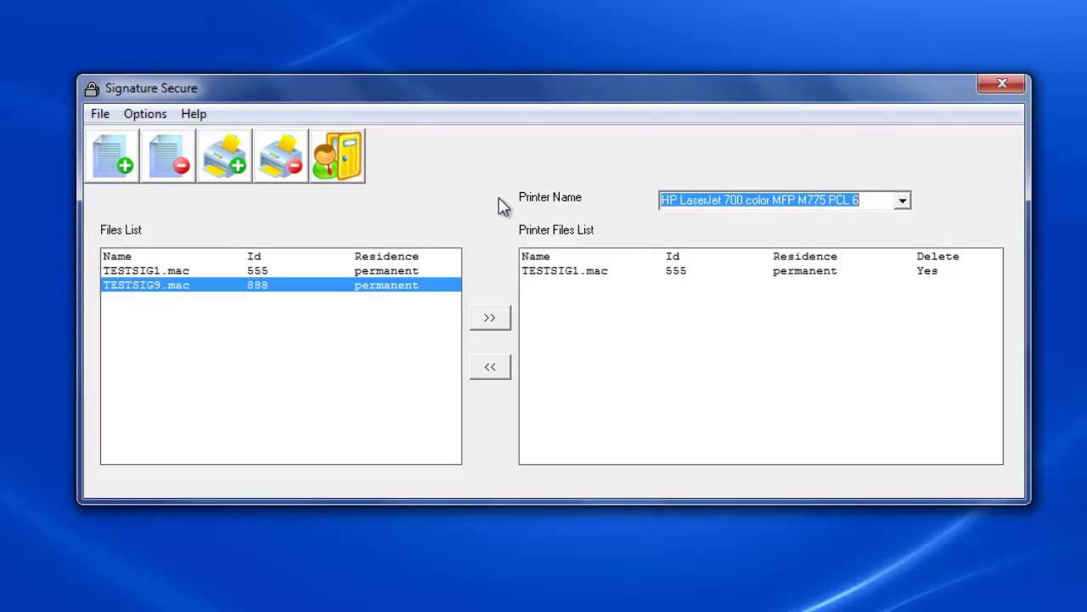
click(290, 168)
Download the assigned signature file to the TOSHIBA e-STUDIO202L PS3 printer and delete the downloaded file from it.
click(901, 202)
click(775, 246)
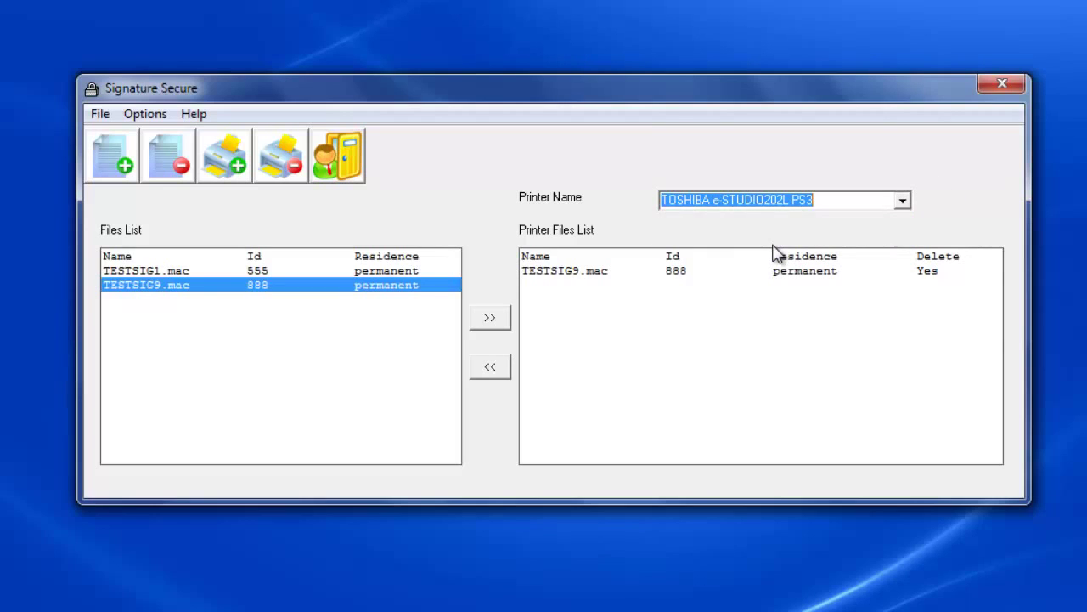
click(228, 173)
click(285, 159)
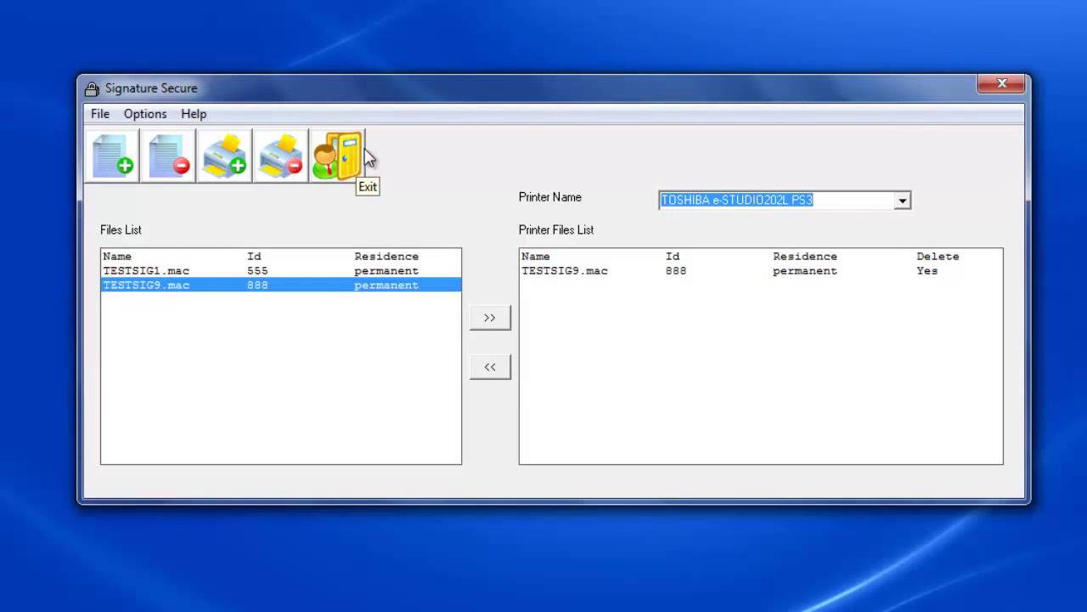
Exit and relaunch Signature Secure, and log in with the user profile listed directly below Administrator by entering its password.
click(344, 165)
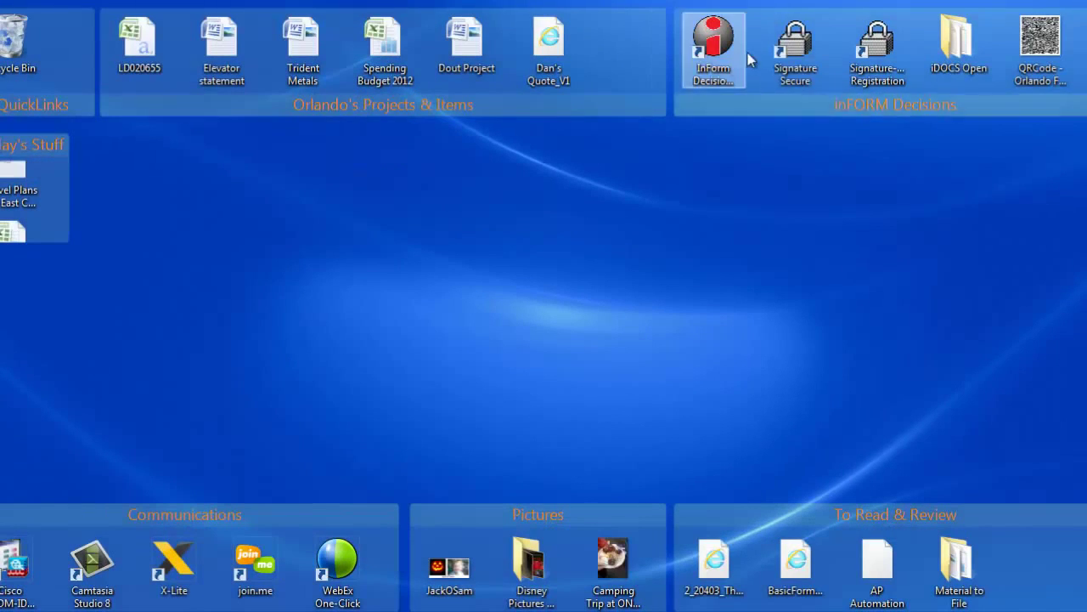
double_click(808, 59)
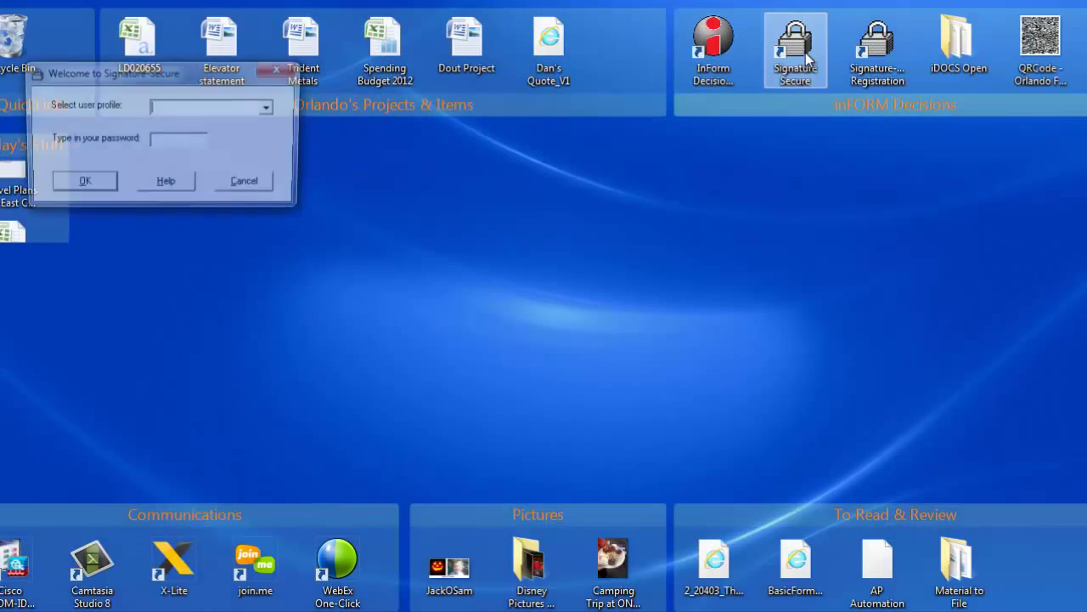
drag(237, 73, 445, 181)
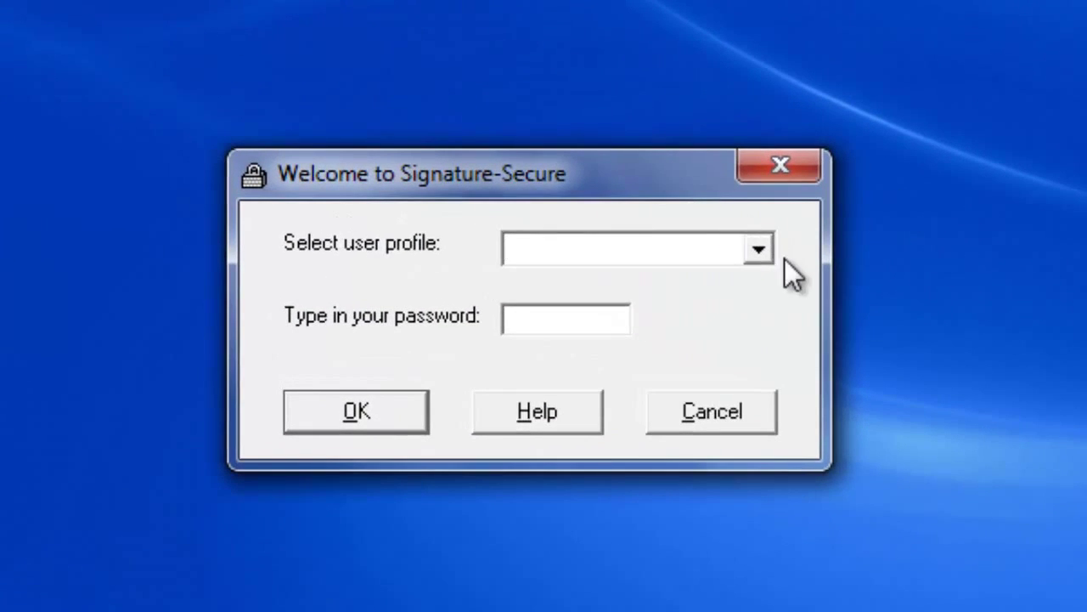
click(755, 250)
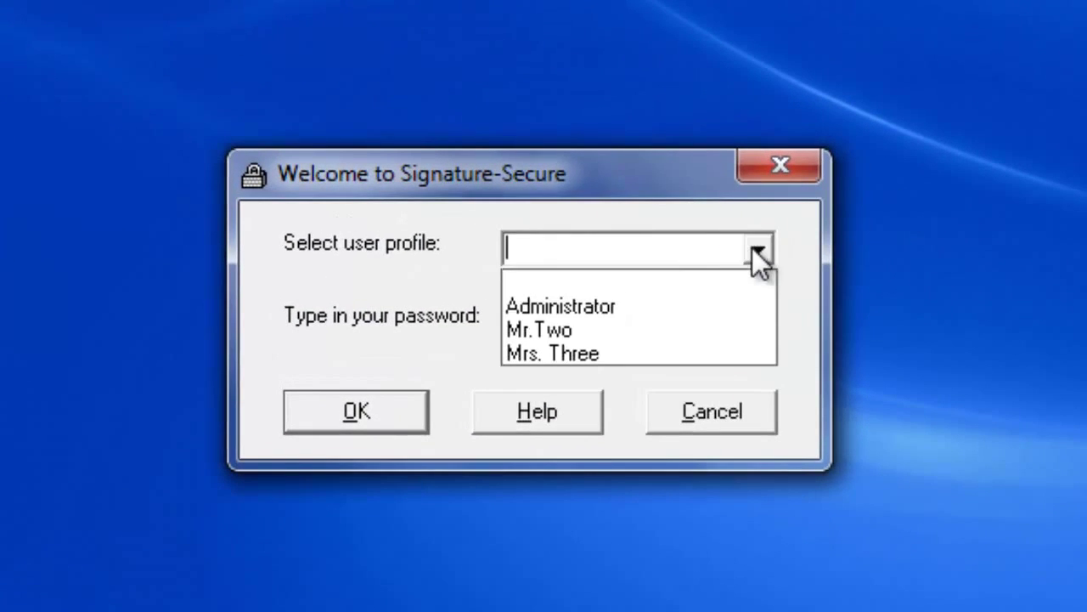
click(644, 327)
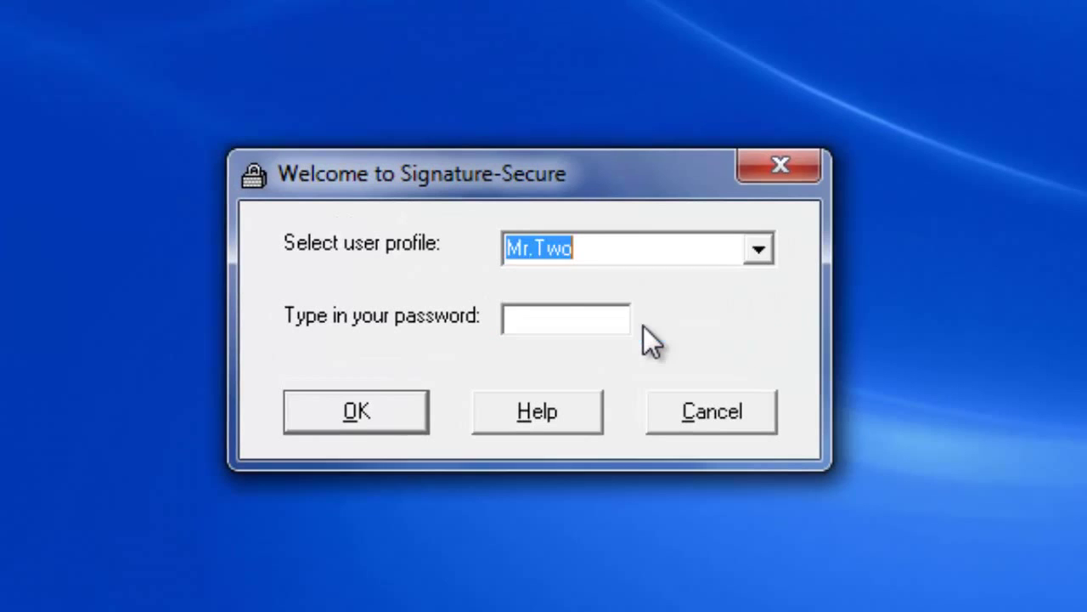
click(567, 323)
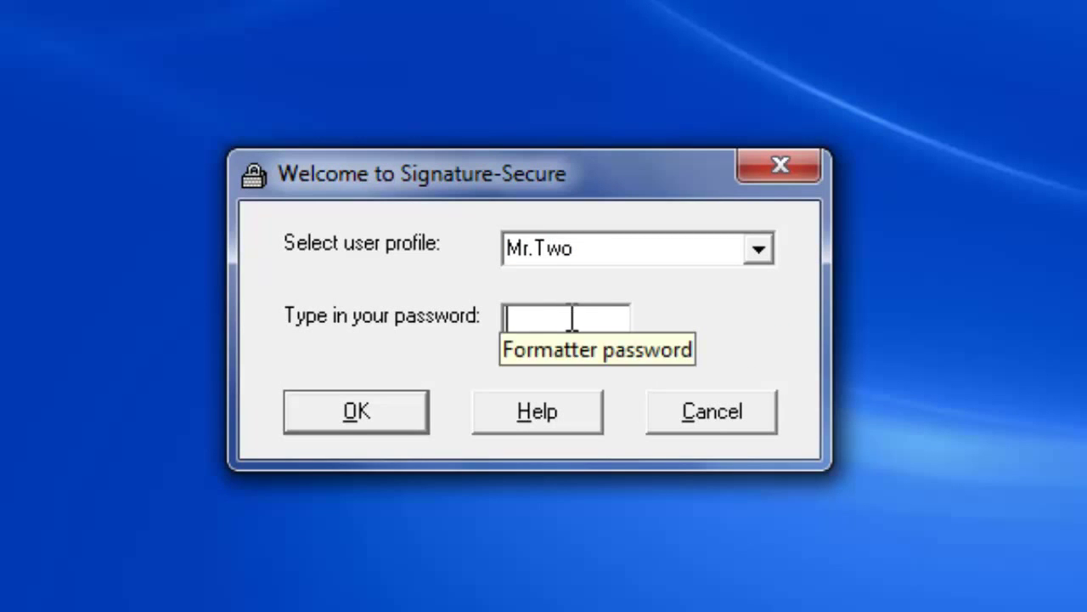
text(******)
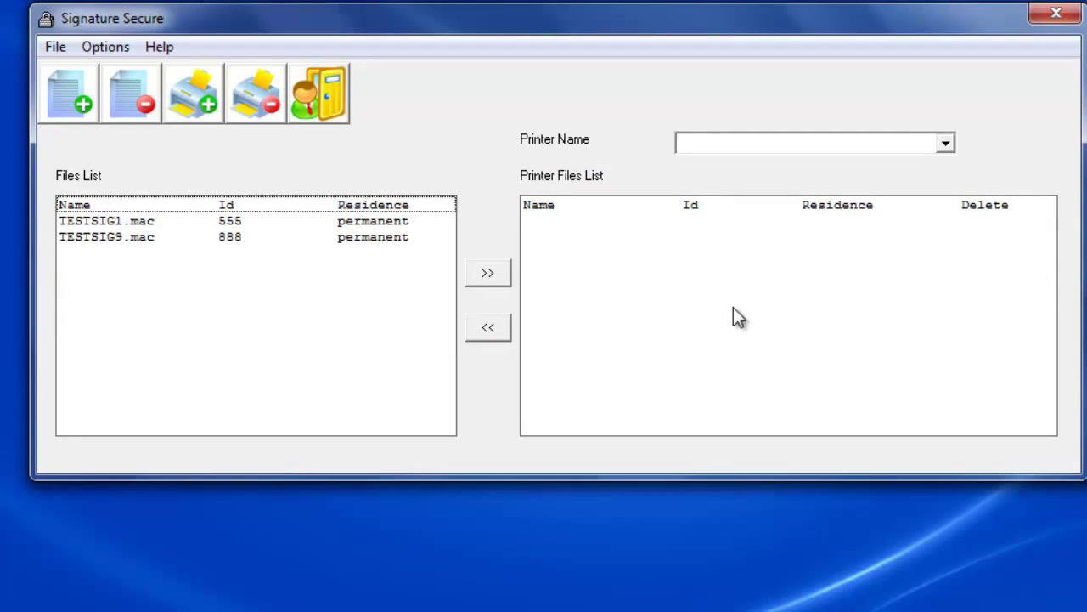
As the logged-in non-administrator user, download TESTSIG9.mac to the TOSHIBA e-STUDIO202L PS3 printer and delete the downloaded file from it.
click(945, 145)
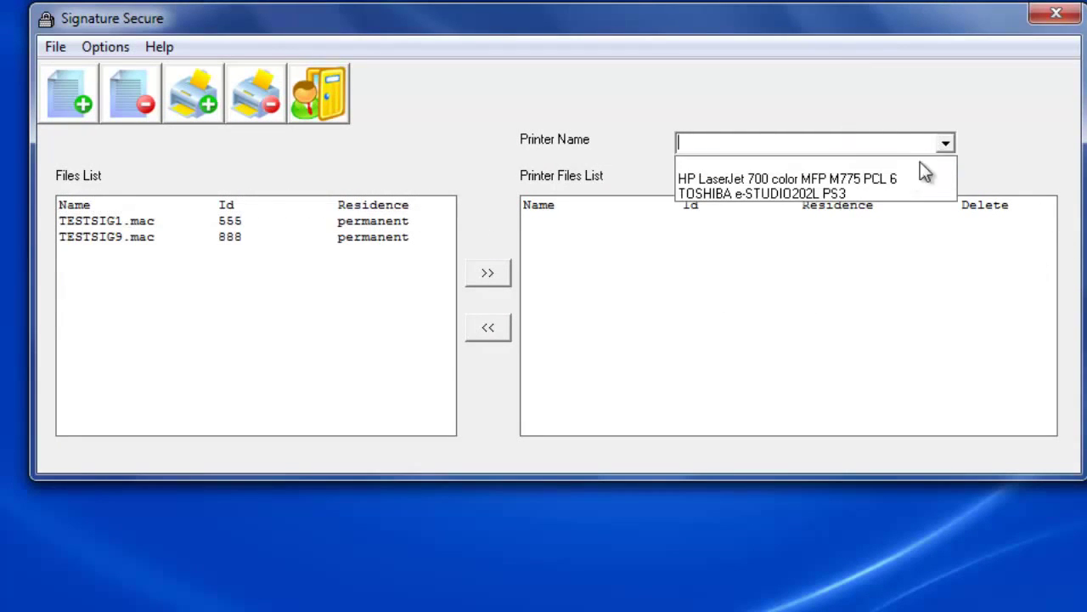
click(864, 194)
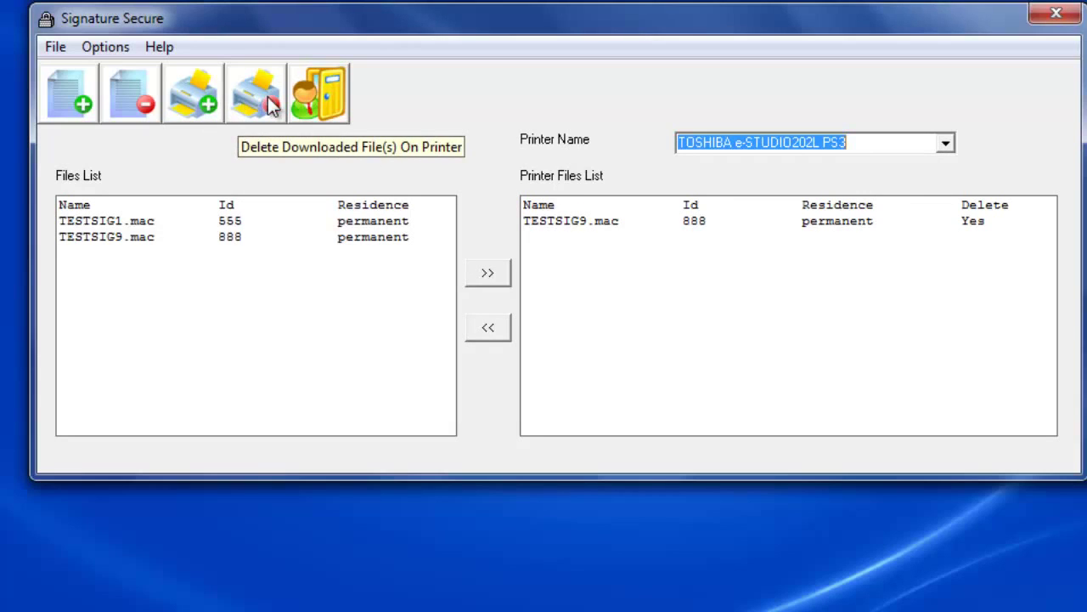
click(214, 91)
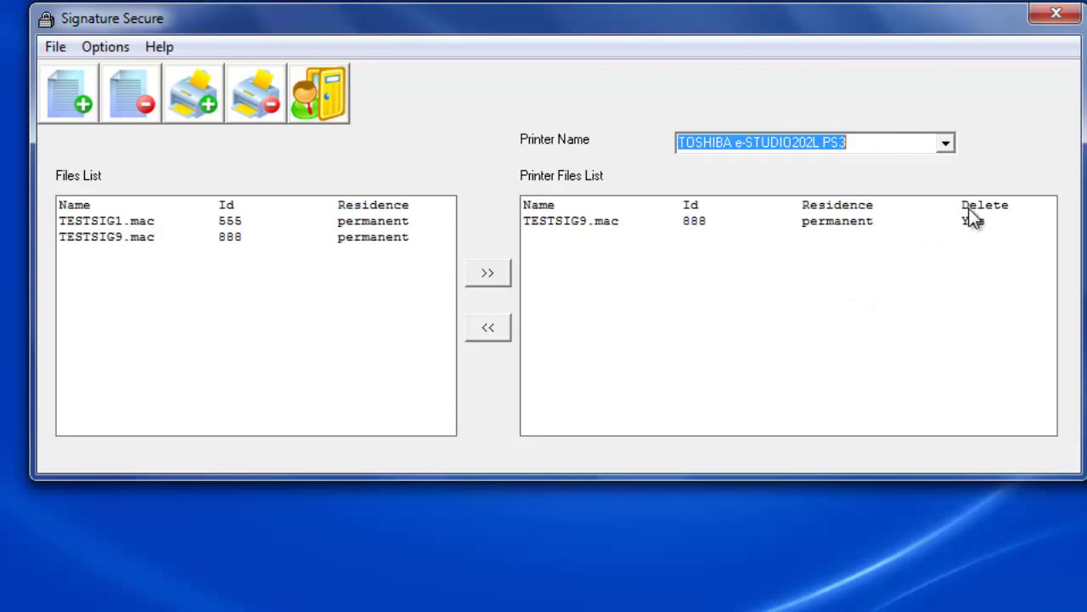
click(259, 106)
Open the Signature Secure journal's log file.
click(117, 48)
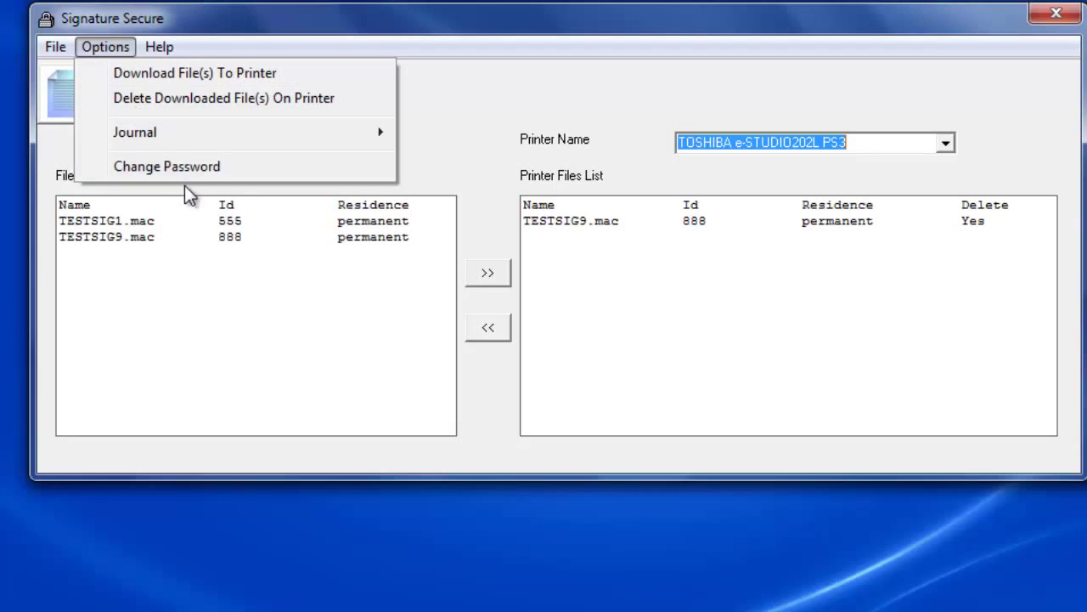
mouse_move(163, 132)
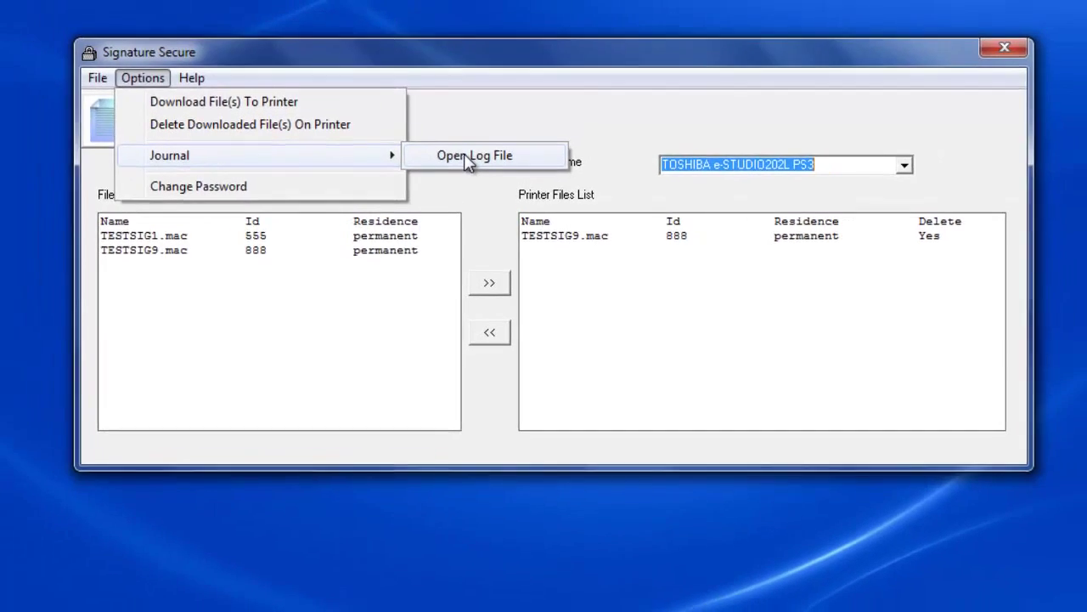
click(471, 133)
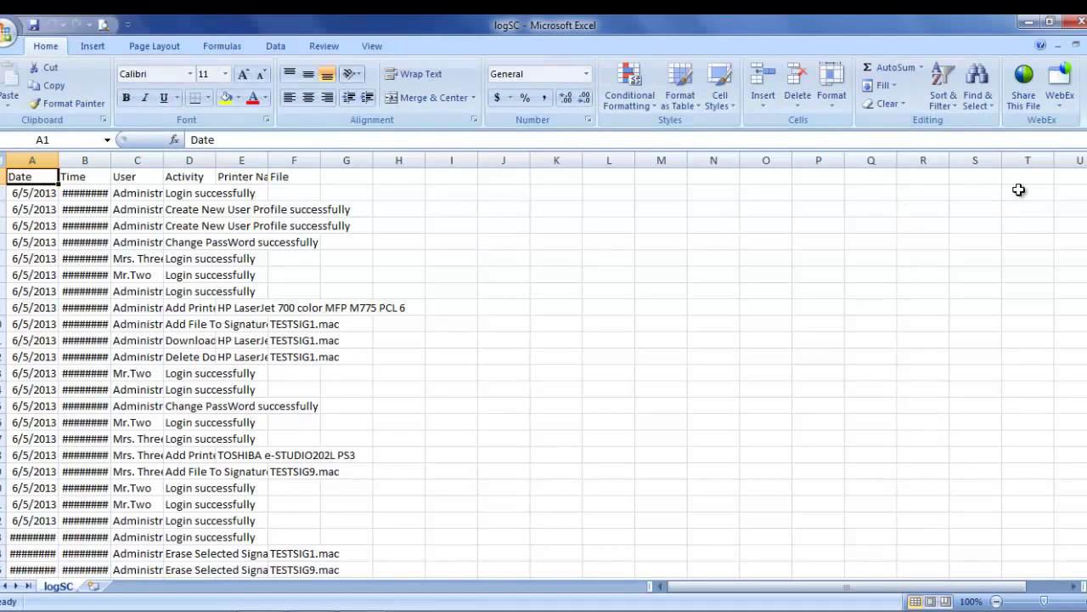
Fit all columns of the logSC sheet to their contents to review the logged activities, and close it without saving.
drag(1082, 174, 1082, 217)
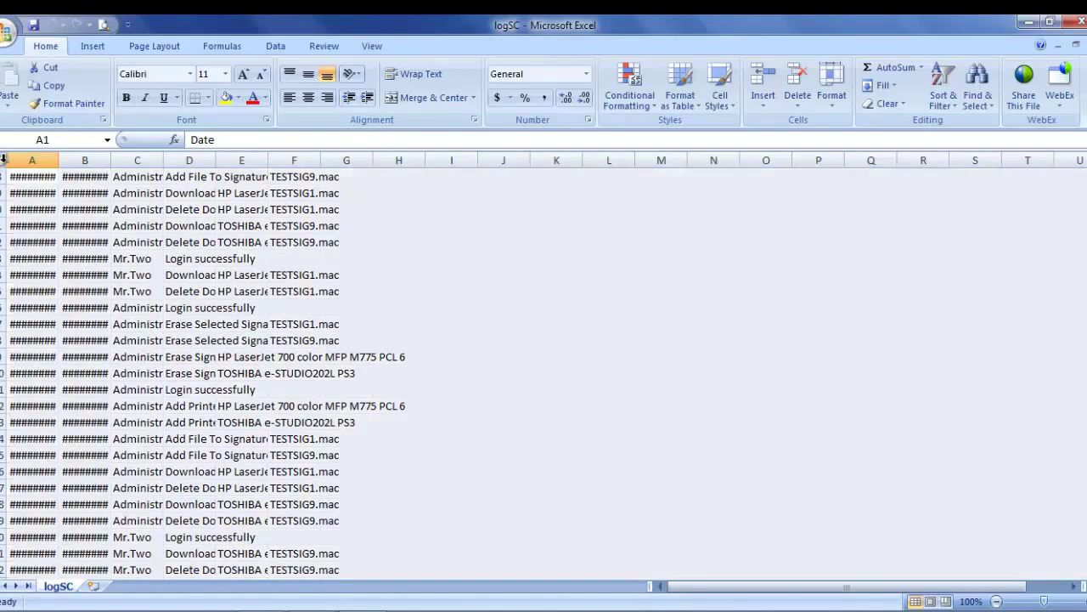
click(3, 160)
double_click(59, 160)
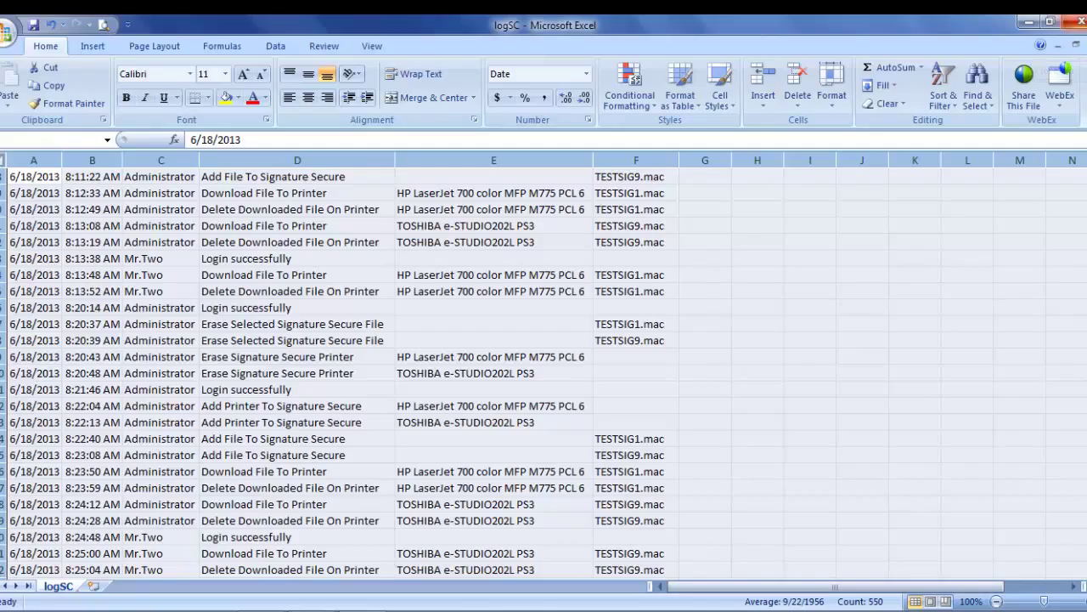
click(1075, 44)
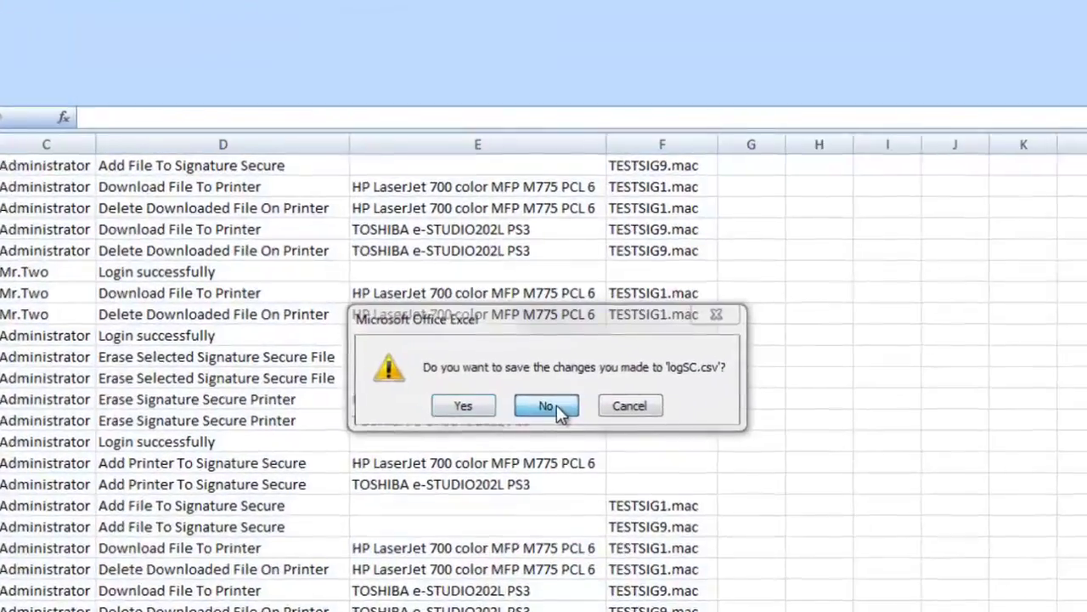
click(552, 379)
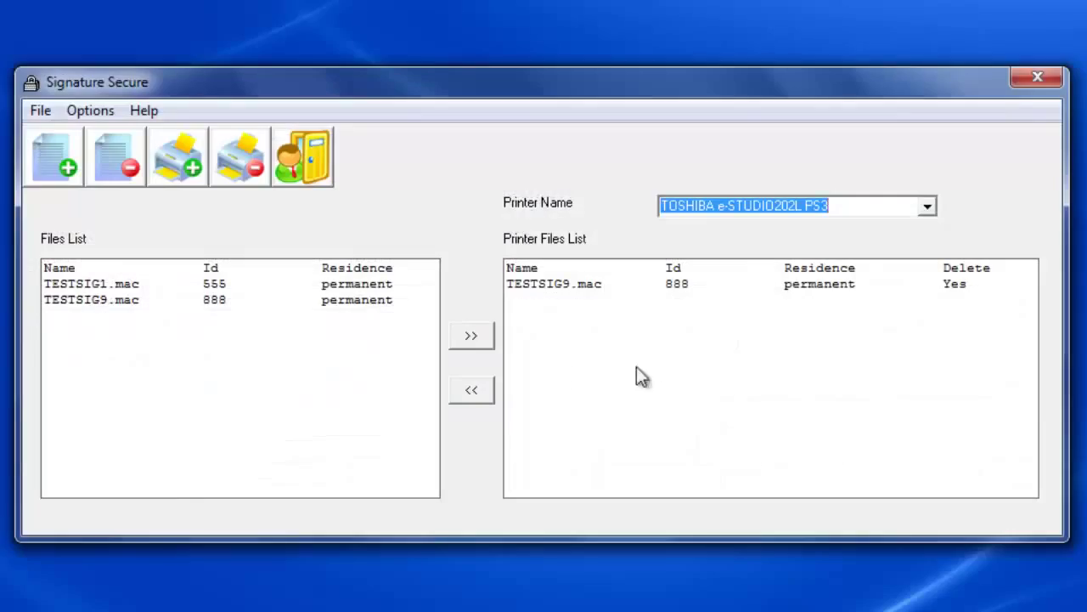
click(97, 108)
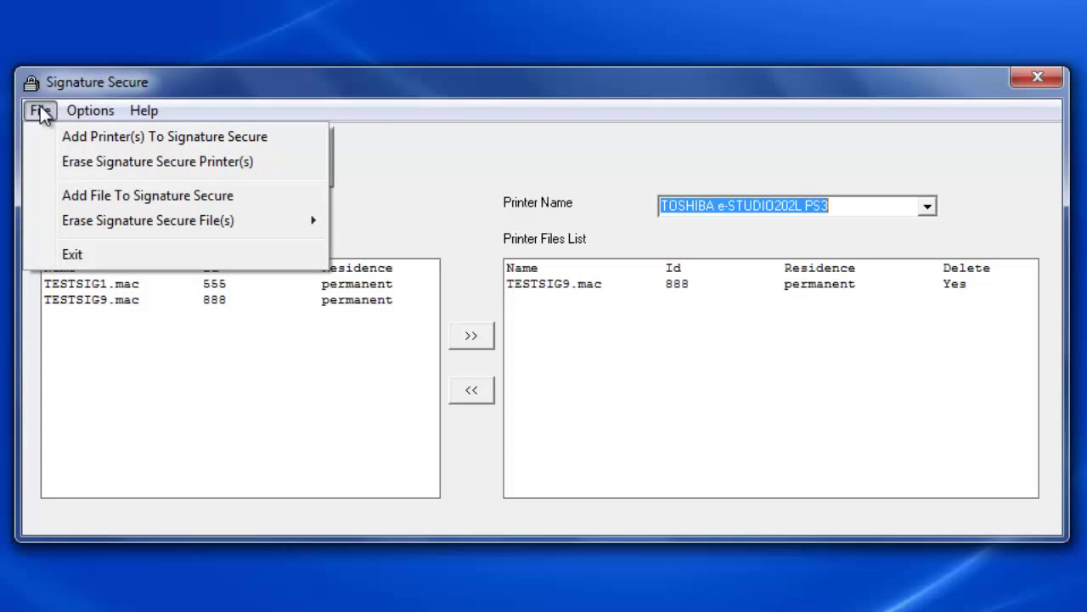
mouse_move(144, 111)
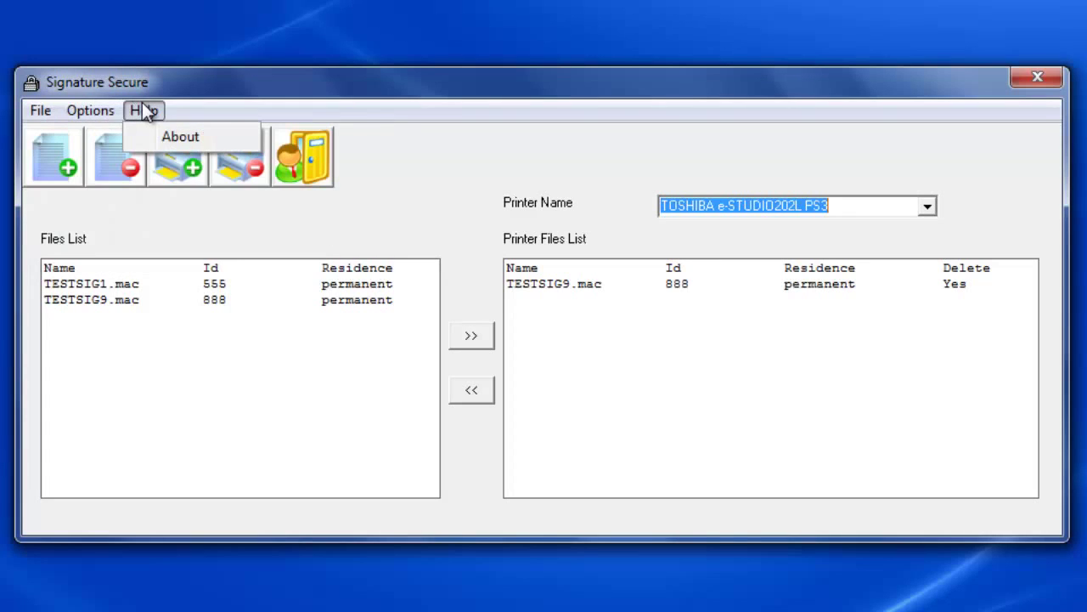
click(533, 157)
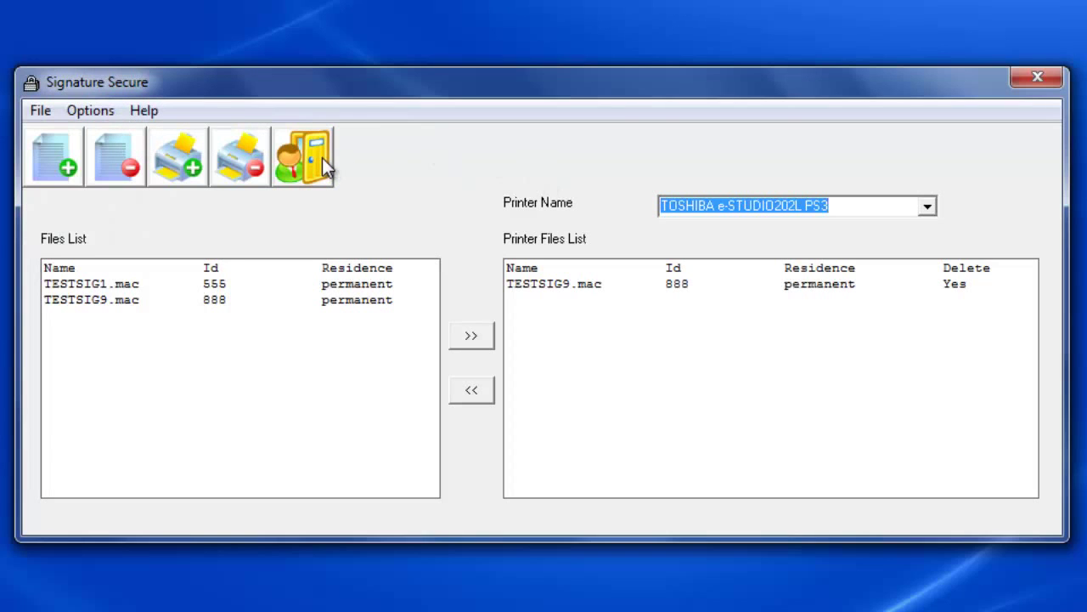